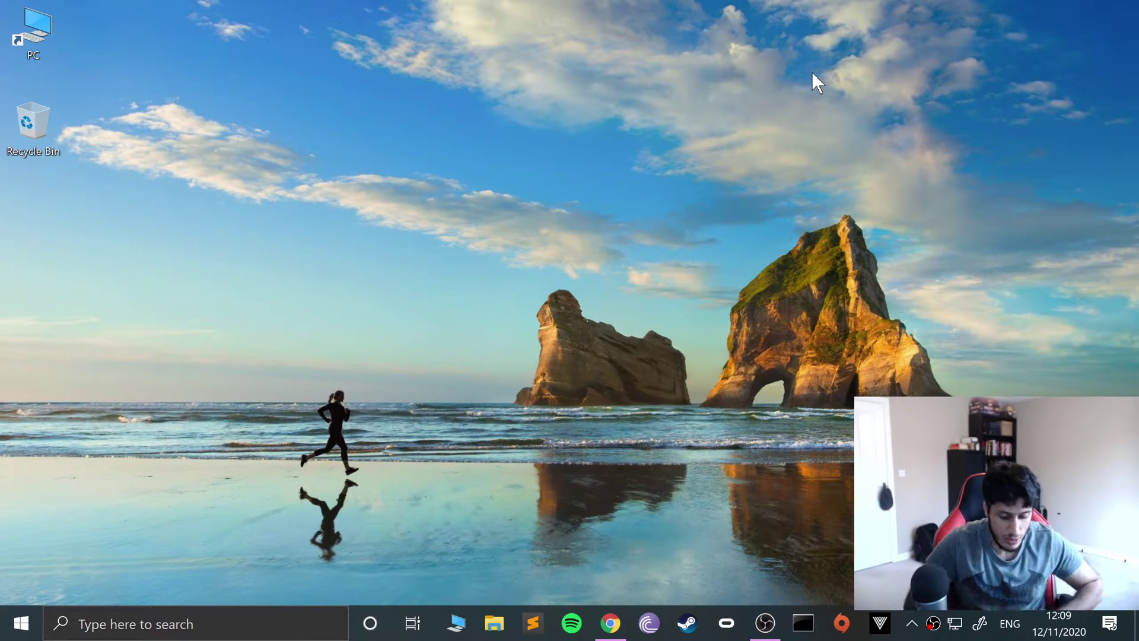
Open the USB game controllers setup and view the properties of the Xbox One For Windows controller
{"action": "left_click", "coordinate": [22, 623]}
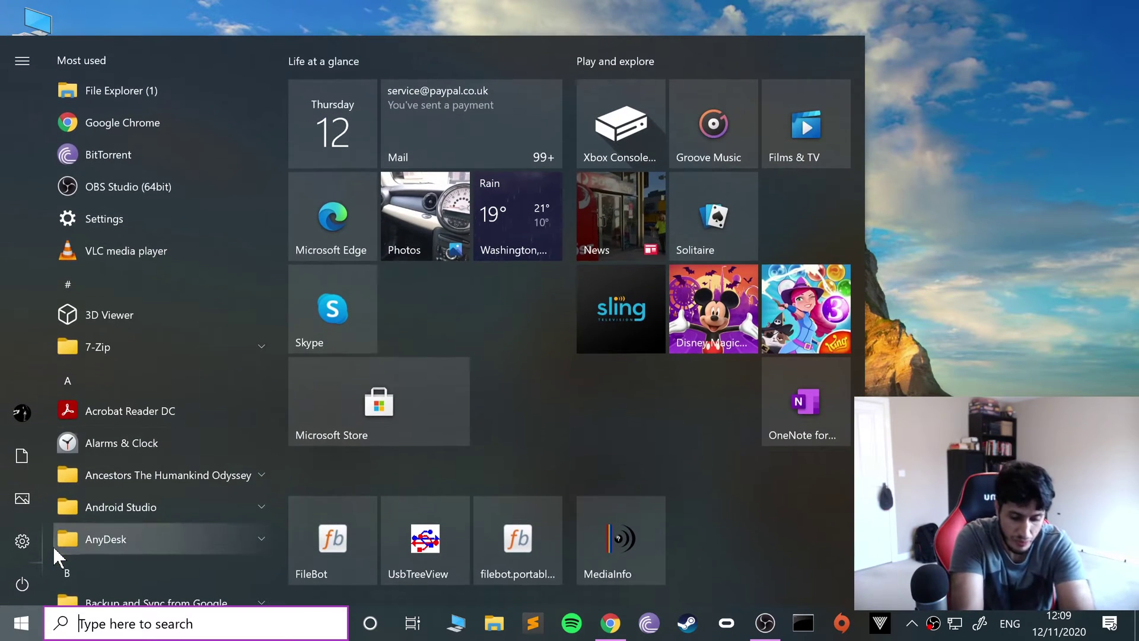
{"action": "type", "text": "sidequest"}
{"action": "key", "text": "Return"}
{"action": "type", "text": "game"}
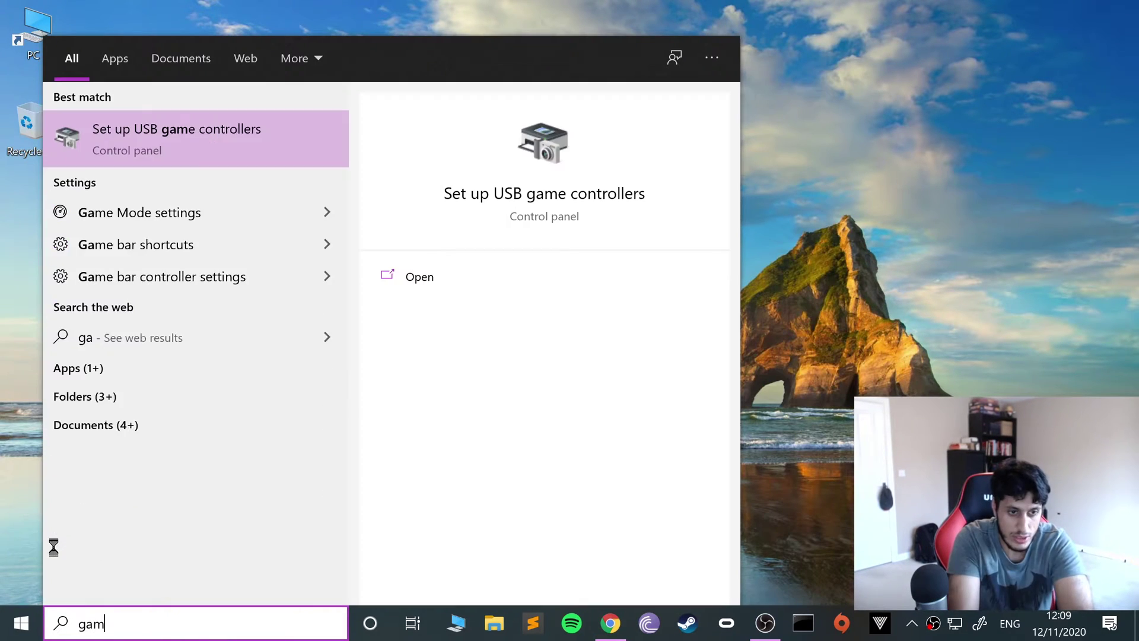
{"action": "left_click", "coordinate": [86, 134]}
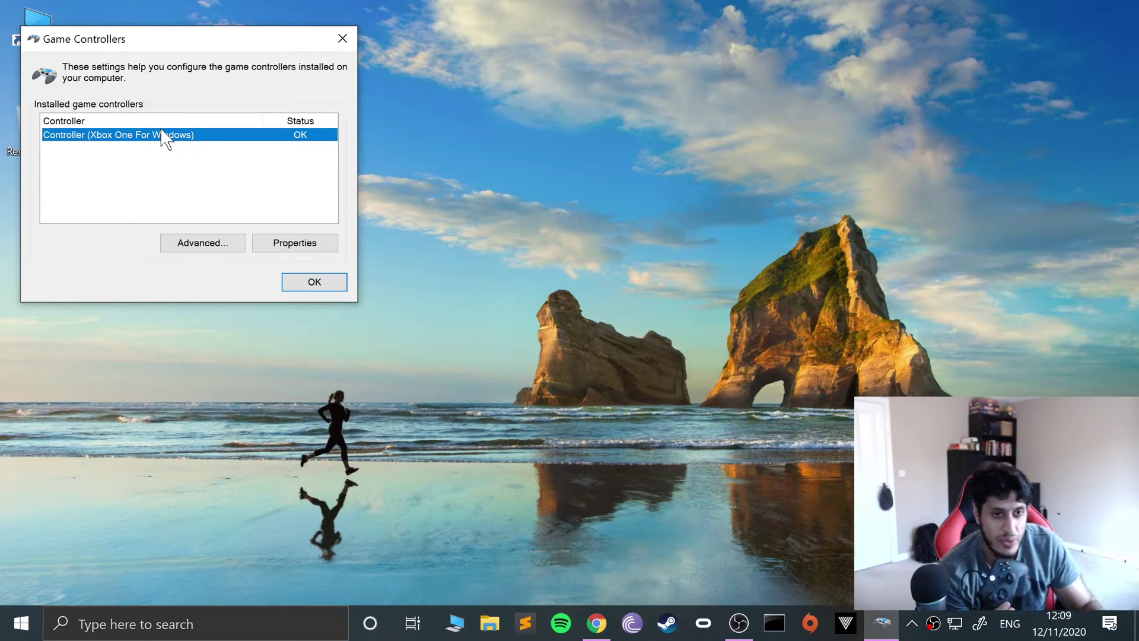
{"action": "left_click", "coordinate": [272, 242]}
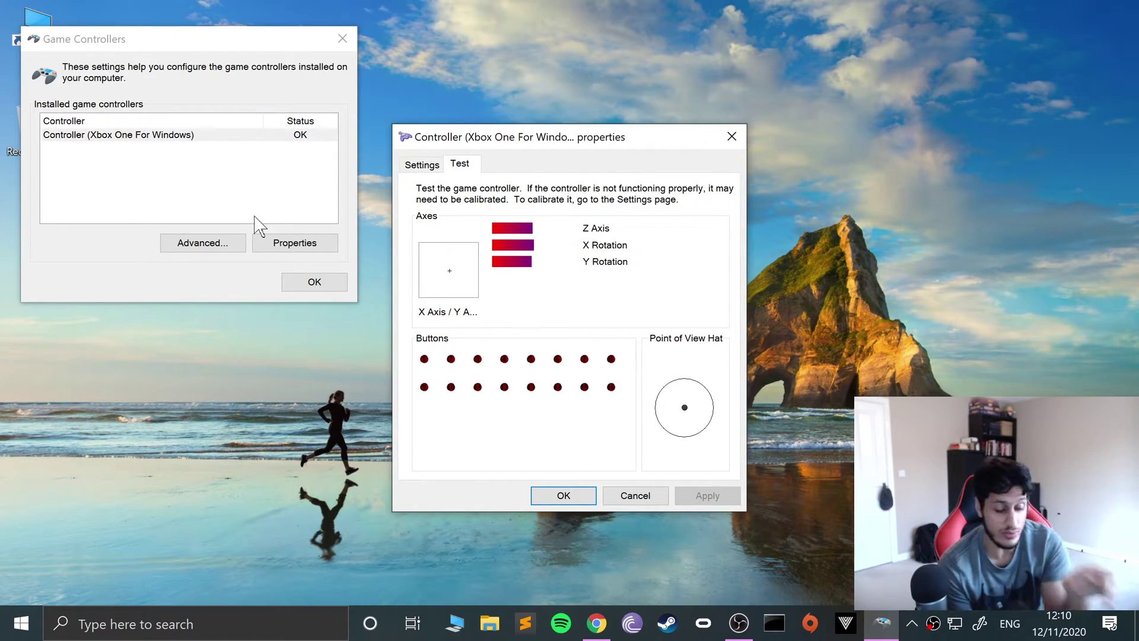
Open the Windows update check and dismiss the game controller connection error
{"action": "left_click", "coordinate": [21, 623]}
{"action": "type", "text": "update"}
{"action": "key", "text": "Return"}
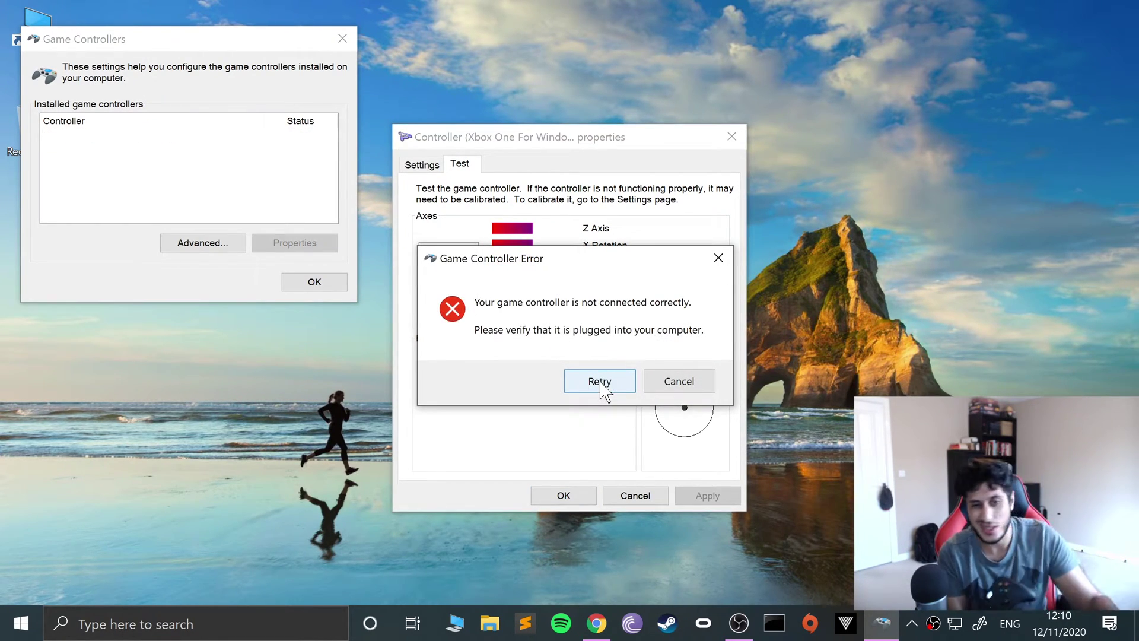
{"action": "left_click", "coordinate": [677, 382]}
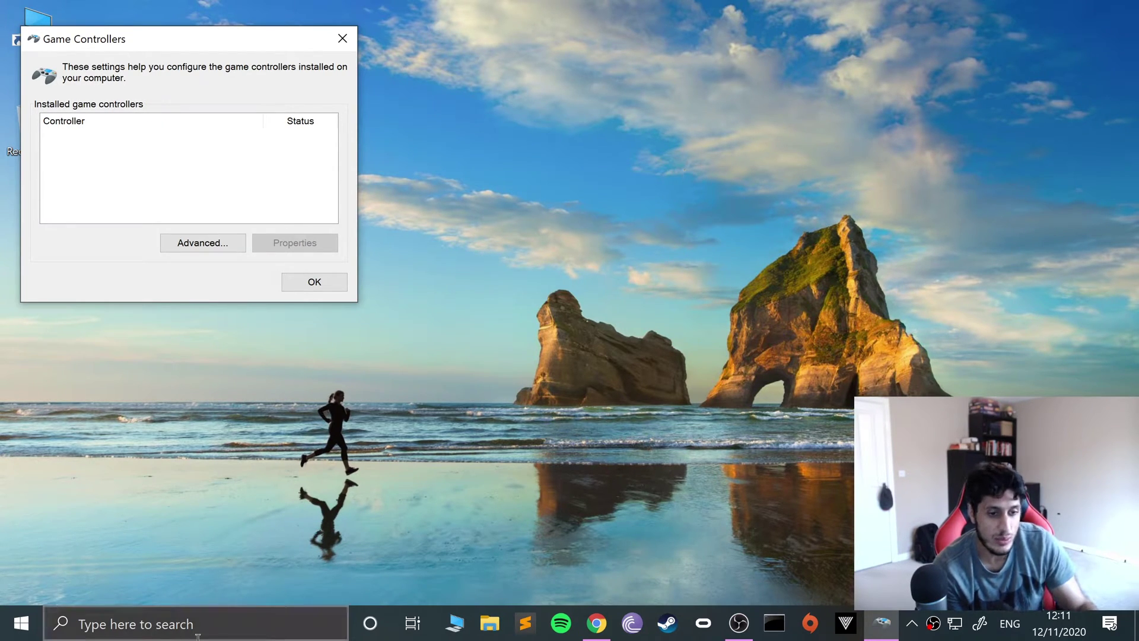
Open the Bluetooth and other devices settings and check the Devices and Printers list
{"action": "key", "text": "super"}
{"action": "type", "text": "blu"}
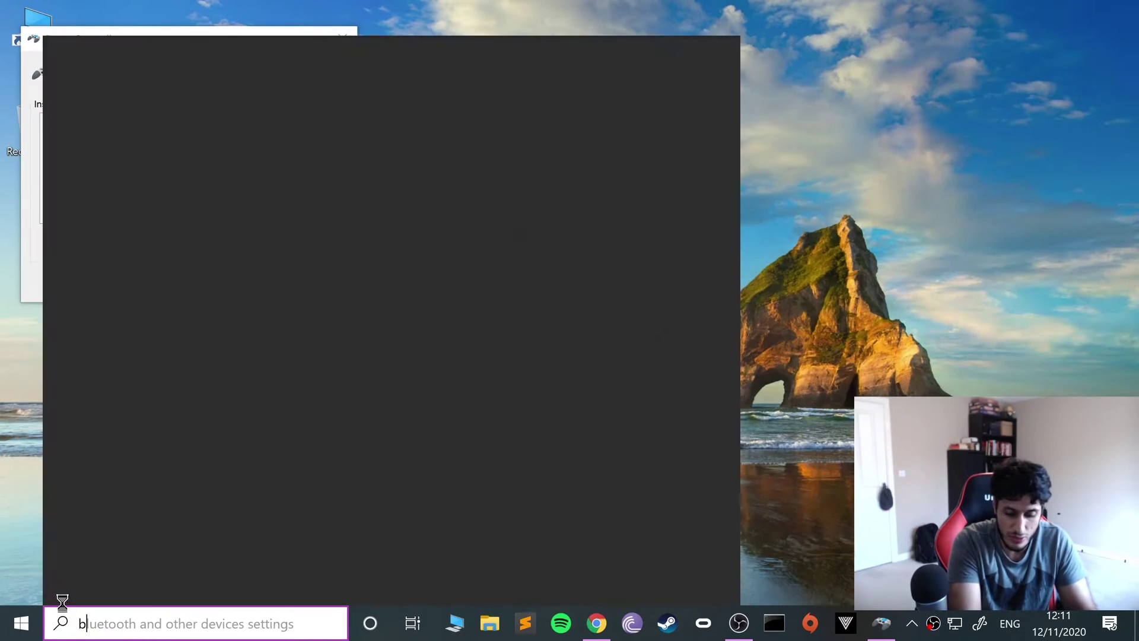
{"action": "type", "text": "e"}
{"action": "key", "text": "Return"}
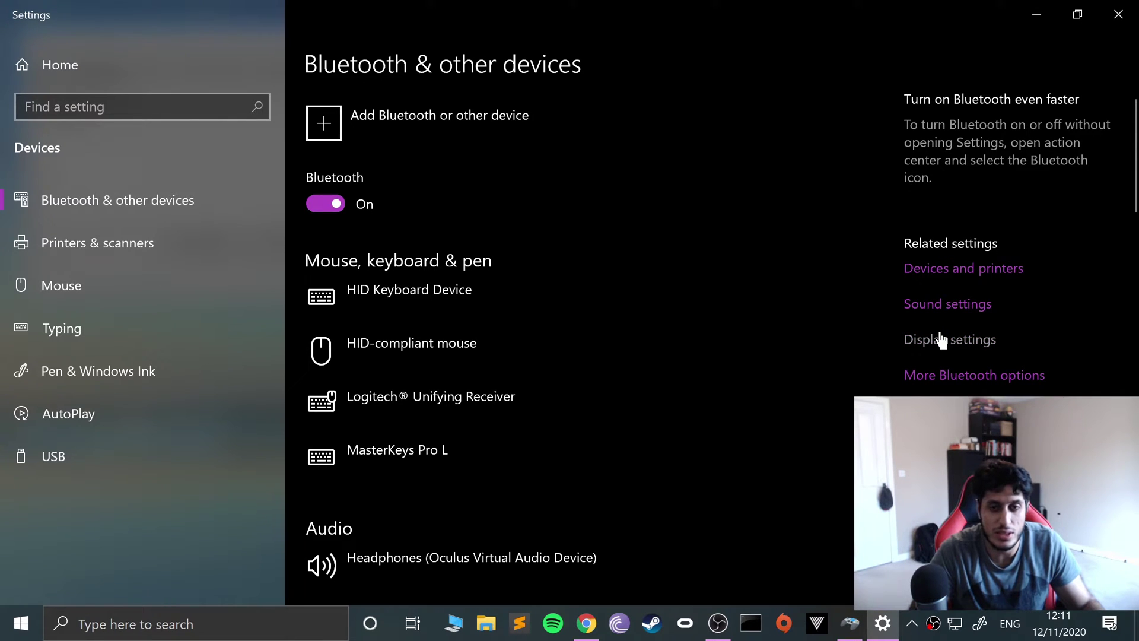
{"action": "left_click", "coordinate": [963, 268]}
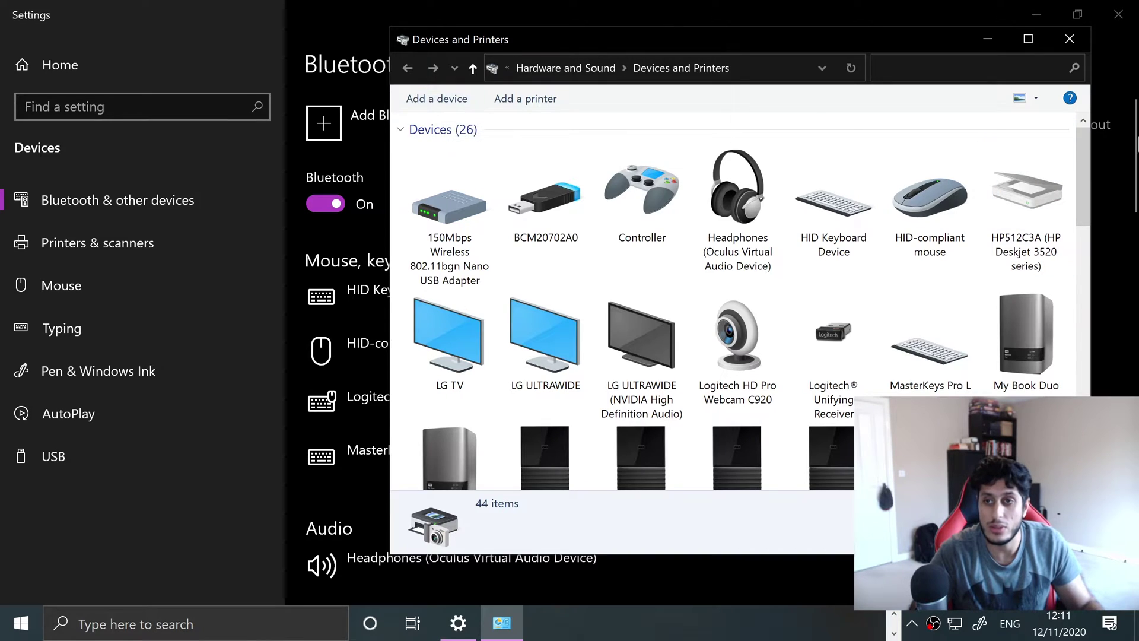
{"action": "left_click", "coordinate": [1070, 39]}
{"action": "left_click", "coordinate": [500, 116]}
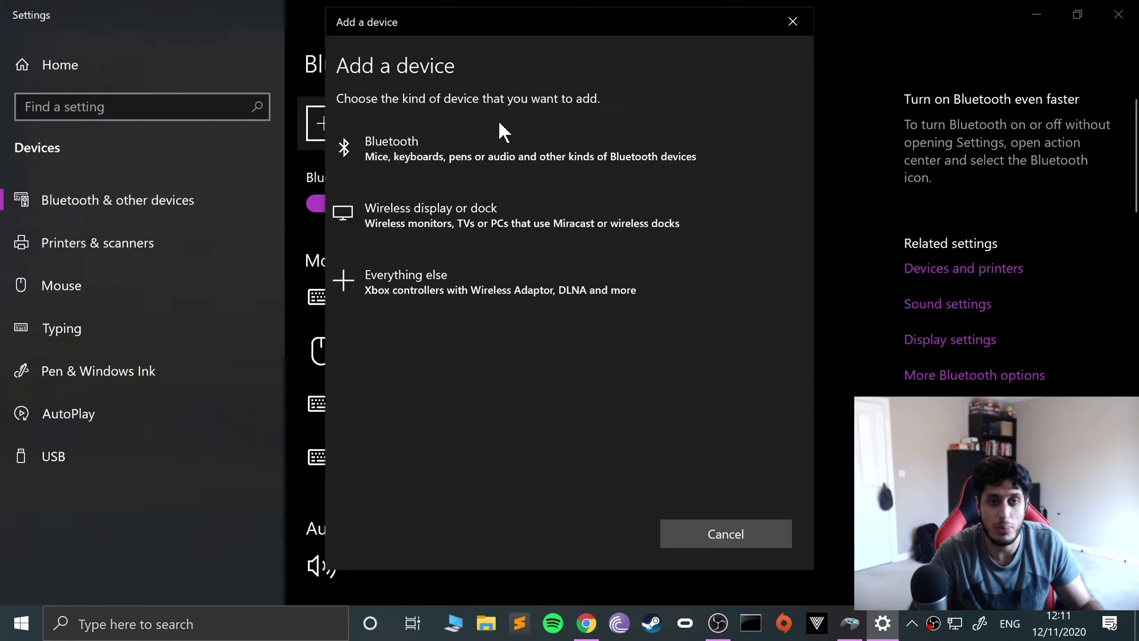
{"action": "left_click", "coordinate": [380, 160]}
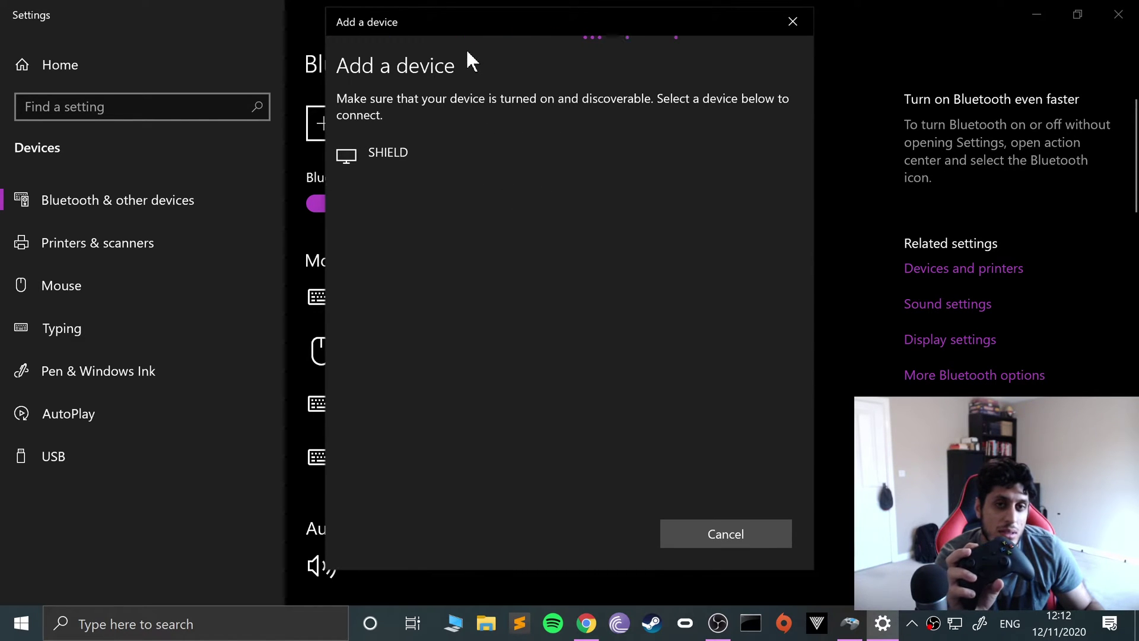
{"action": "mouse_move", "coordinate": [467, 30]}
{"action": "left_mouse_down"}
{"action": "mouse_move", "coordinate": [647, 51]}
{"action": "mouse_move", "coordinate": [445, 38]}
{"action": "left_mouse_up"}
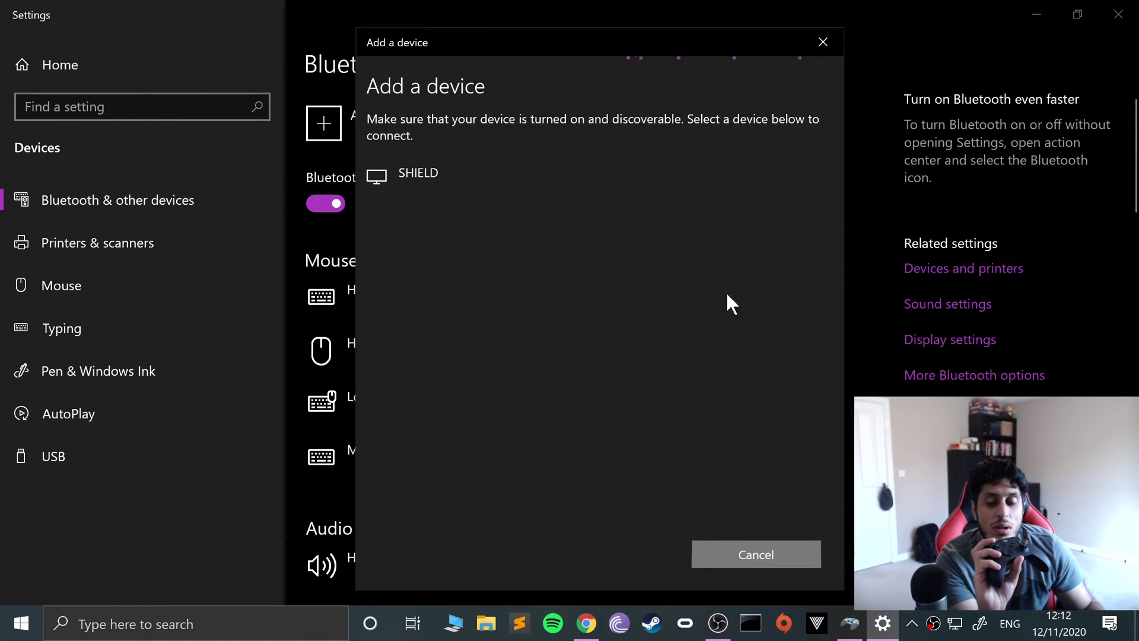
{"action": "left_click", "coordinate": [823, 43]}
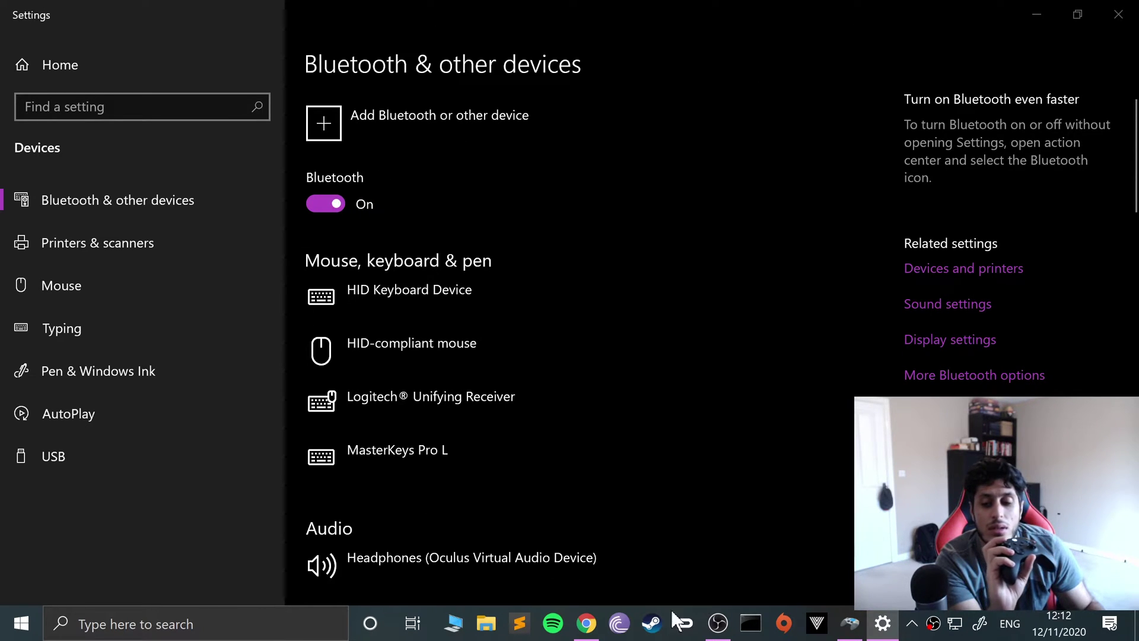
Check the Game Controllers window, and reopen the Bluetooth and other devices settings
{"action": "mouse_move", "coordinate": [850, 623]}
{"action": "left_click", "coordinate": [816, 514]}
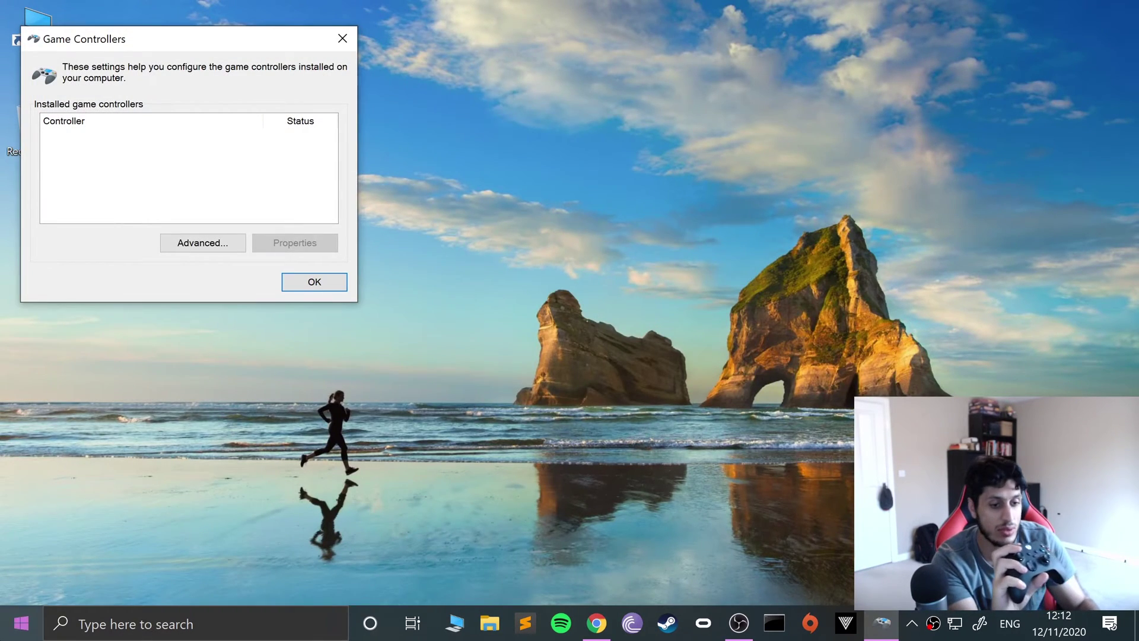
{"action": "left_click", "coordinate": [6, 632]}
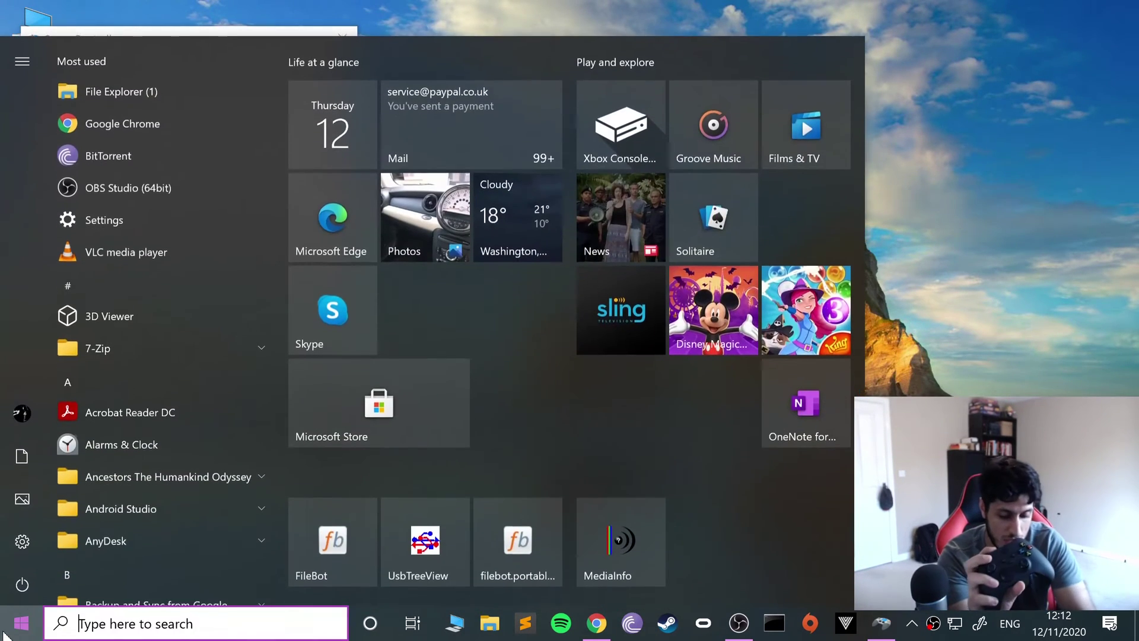
{"action": "type", "text": "g"}
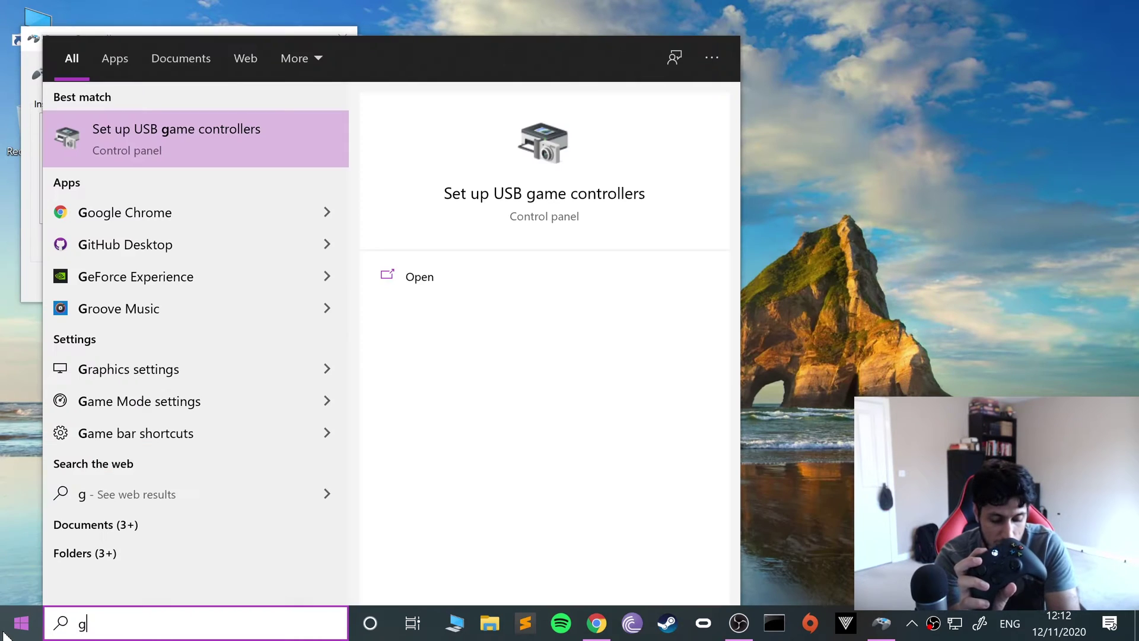
{"action": "key", "text": "BackSpace"}
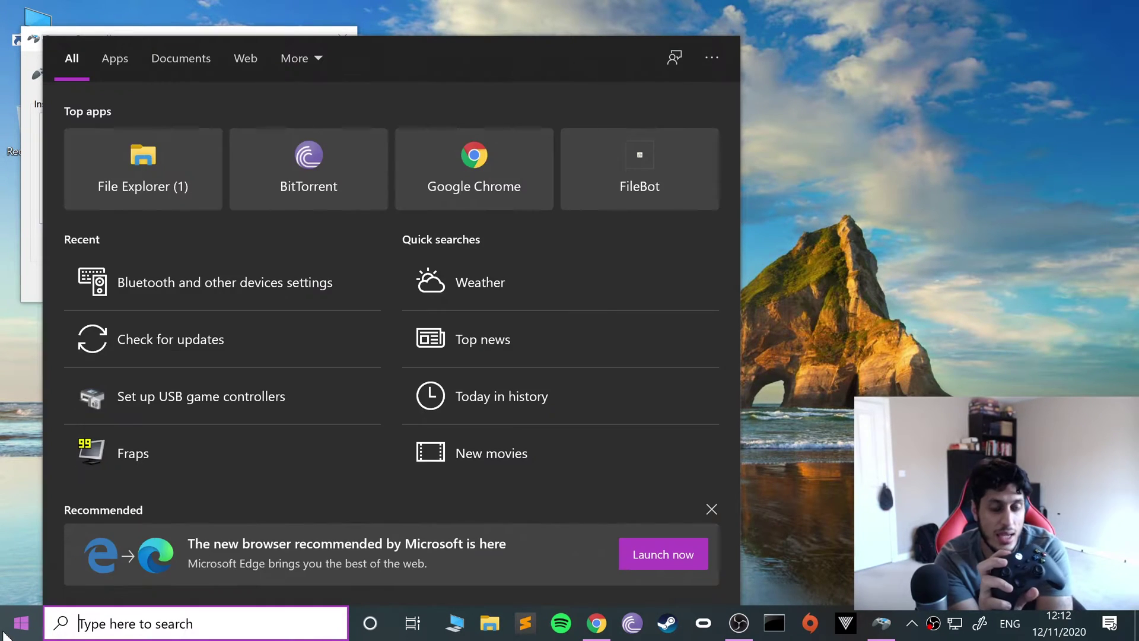
{"action": "type", "text": "blu"}
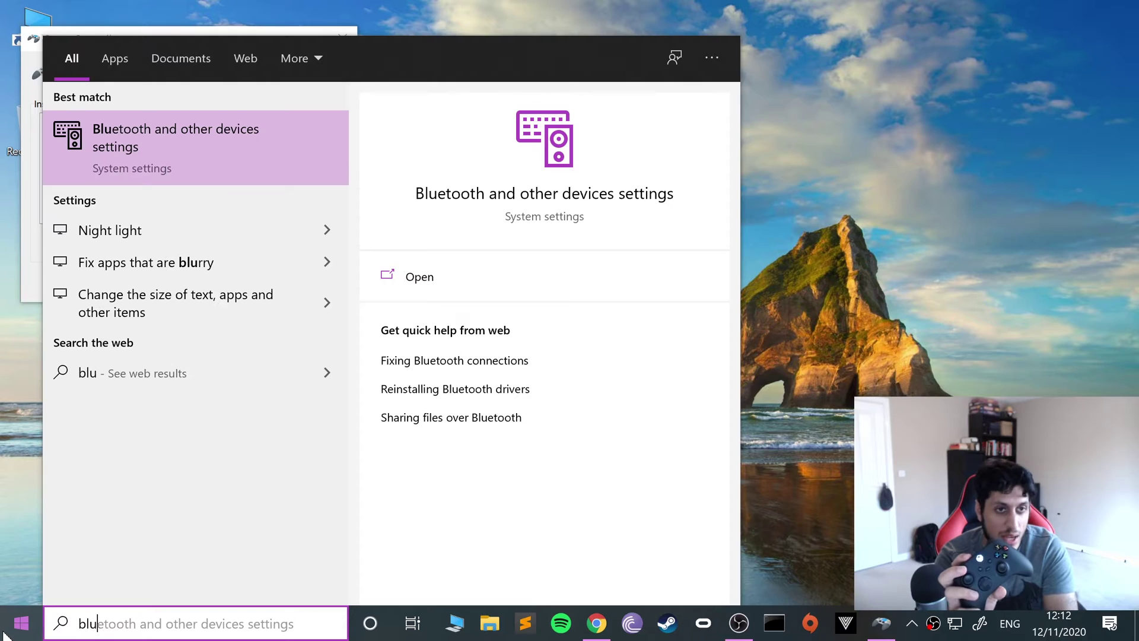
{"action": "key", "text": "Return"}
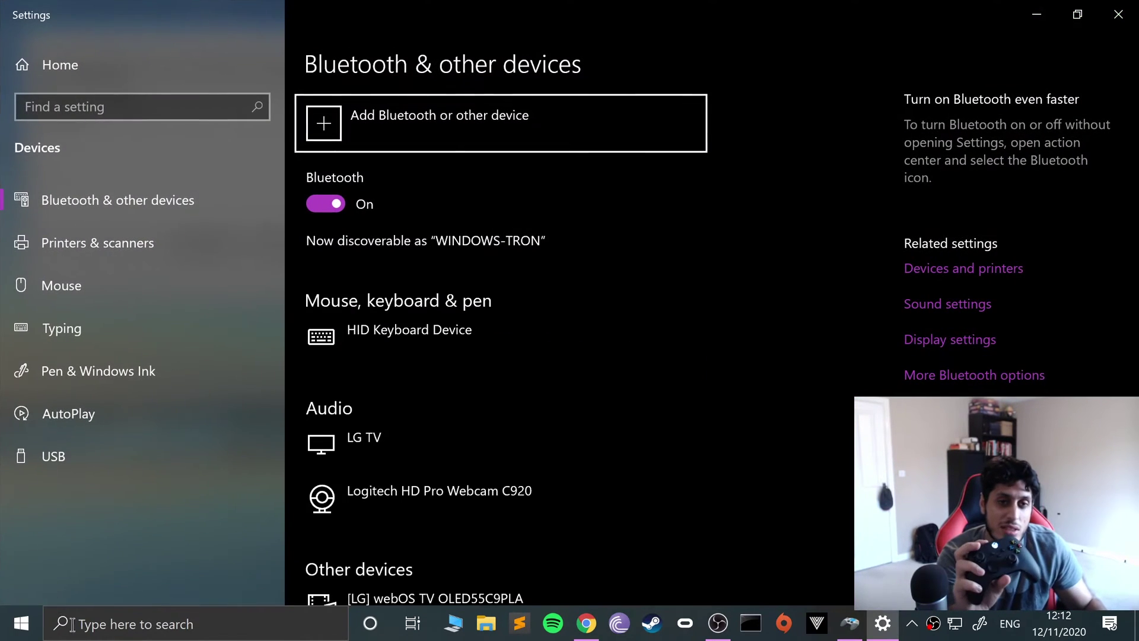
Add the Xbox Wireless Controller as a new Bluetooth device and finish the pairing
{"action": "left_click", "coordinate": [422, 123]}
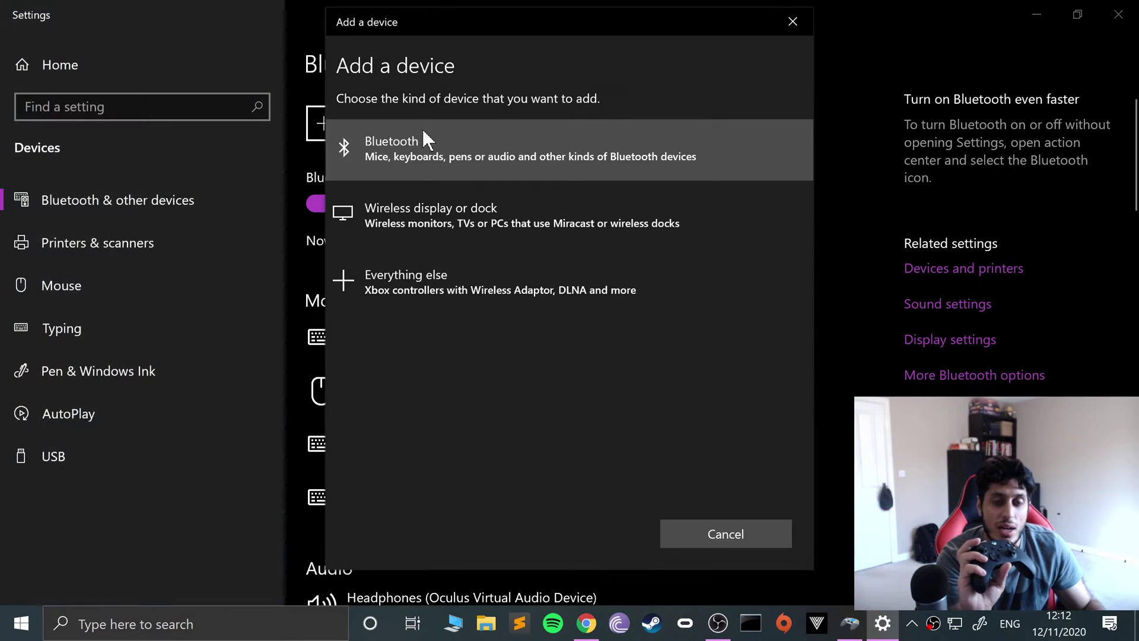
{"action": "left_click", "coordinate": [412, 155]}
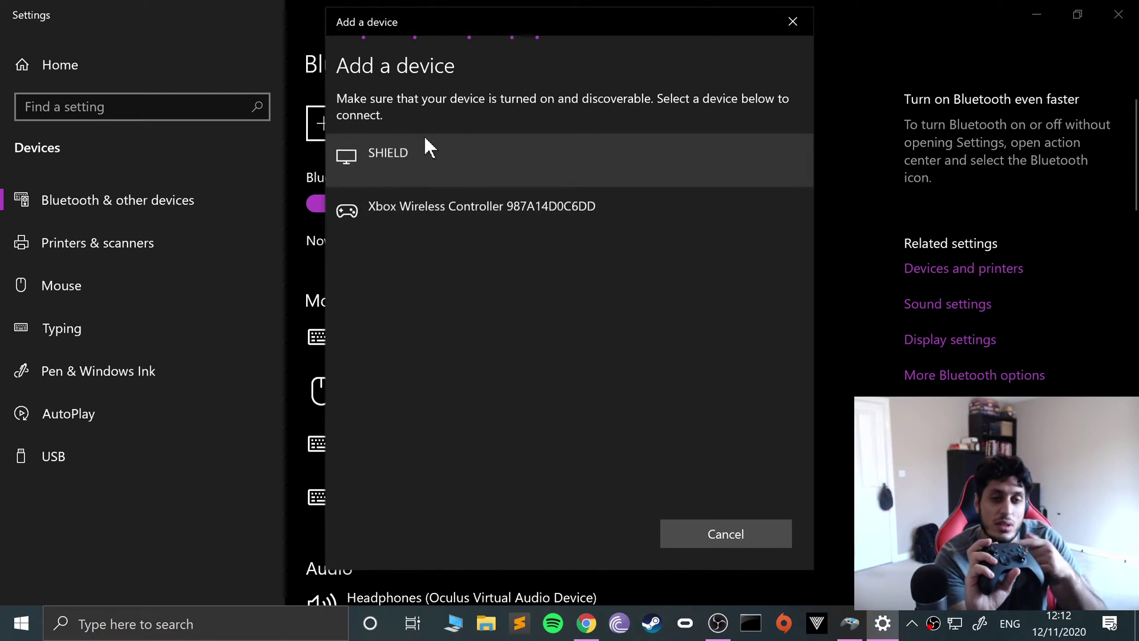
{"action": "left_click", "coordinate": [464, 202]}
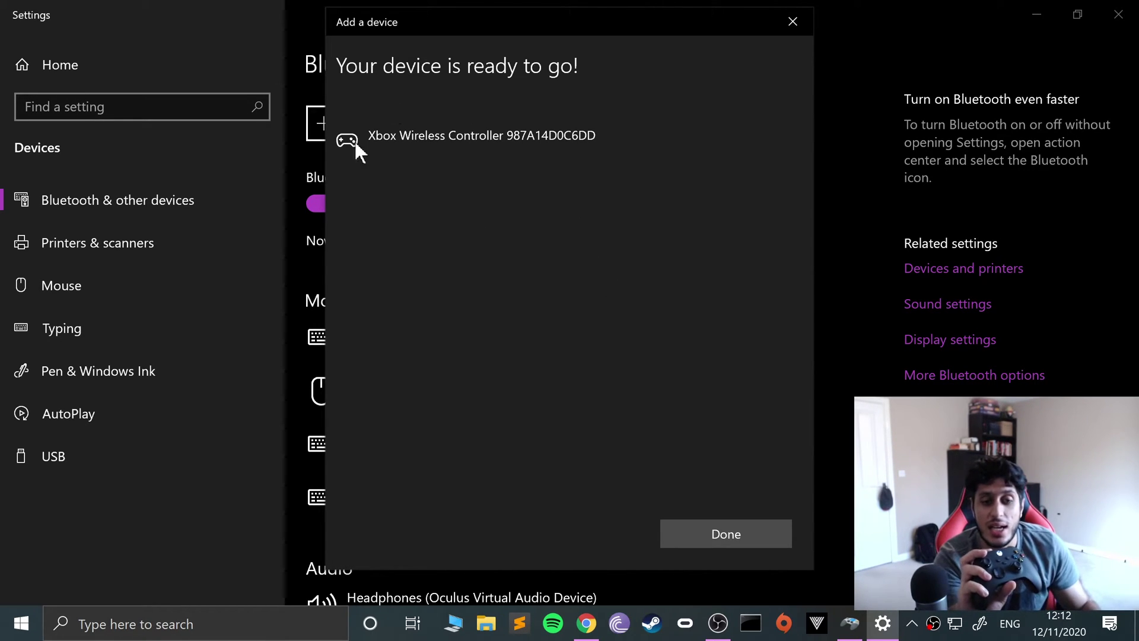
{"action": "left_click", "coordinate": [684, 526]}
Find the Xbox Wireless Controller among the other devices and check its connection status
{"action": "scroll", "coordinate": [427, 427], "scroll_direction": "down", "scroll_amount": 10}
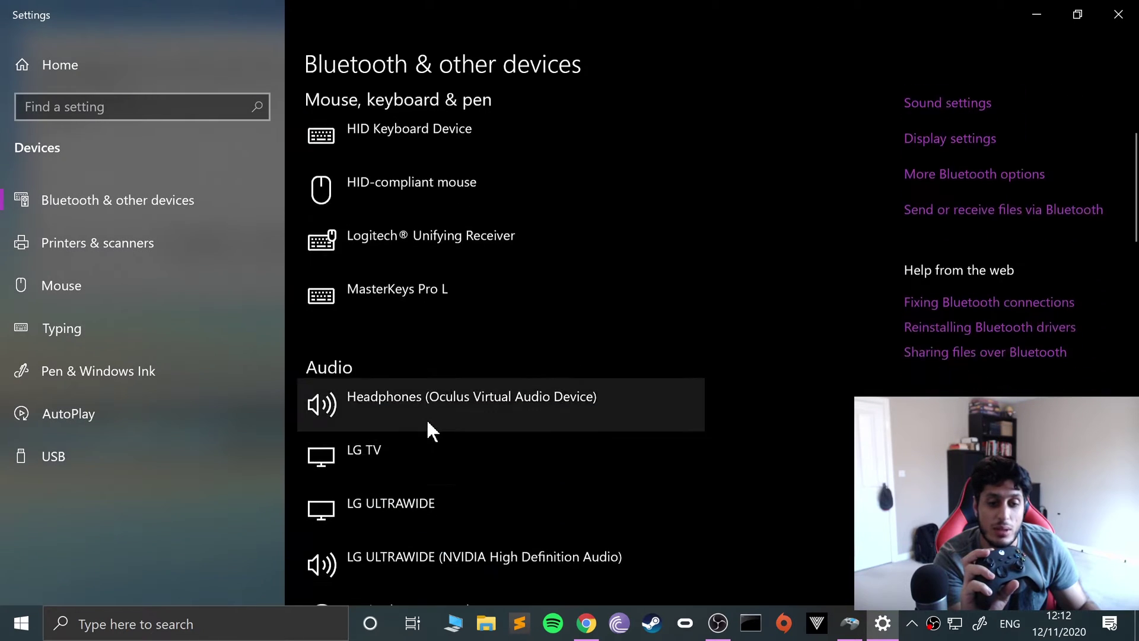
{"action": "scroll", "coordinate": [437, 360], "scroll_direction": "down", "scroll_amount": 10}
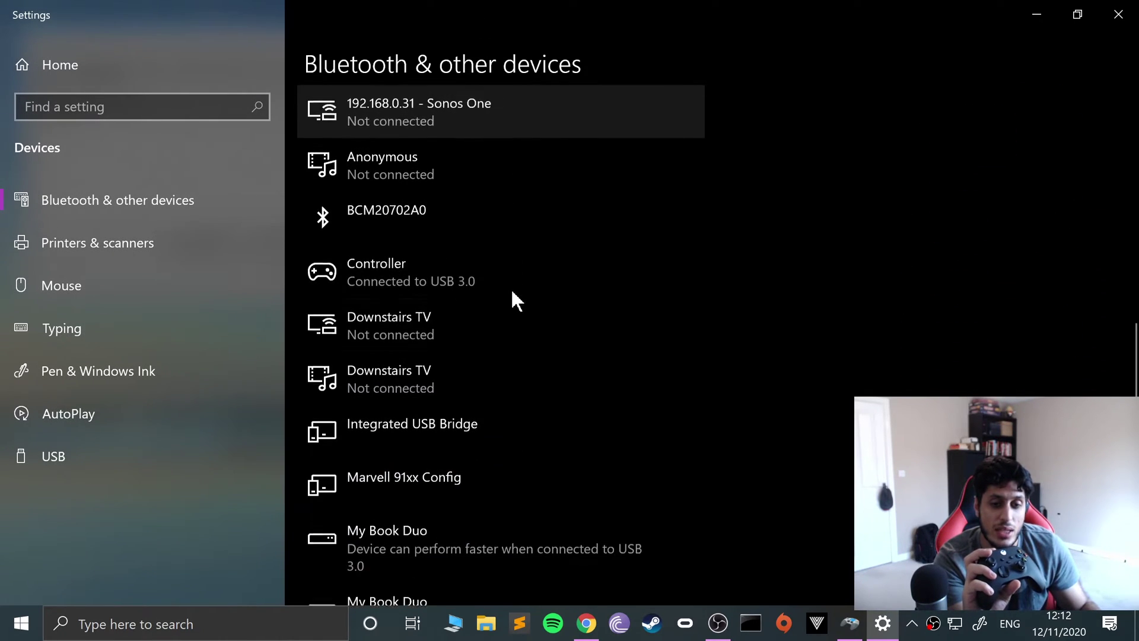
{"action": "scroll", "coordinate": [536, 226], "scroll_direction": "down", "scroll_amount": 10}
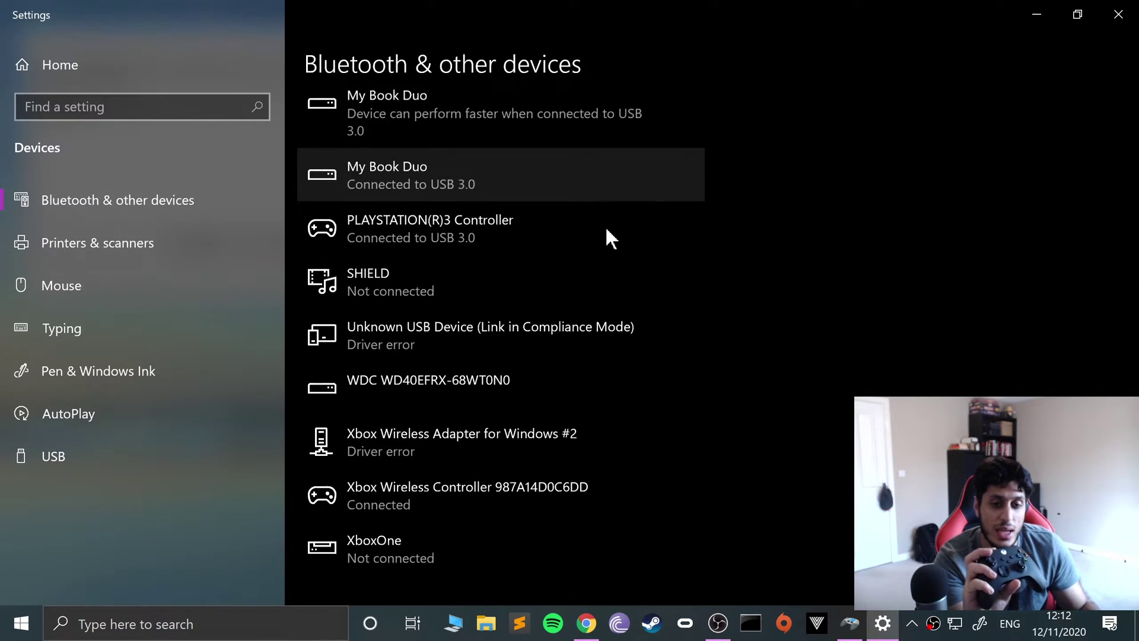
{"action": "left_click", "coordinate": [422, 362]}
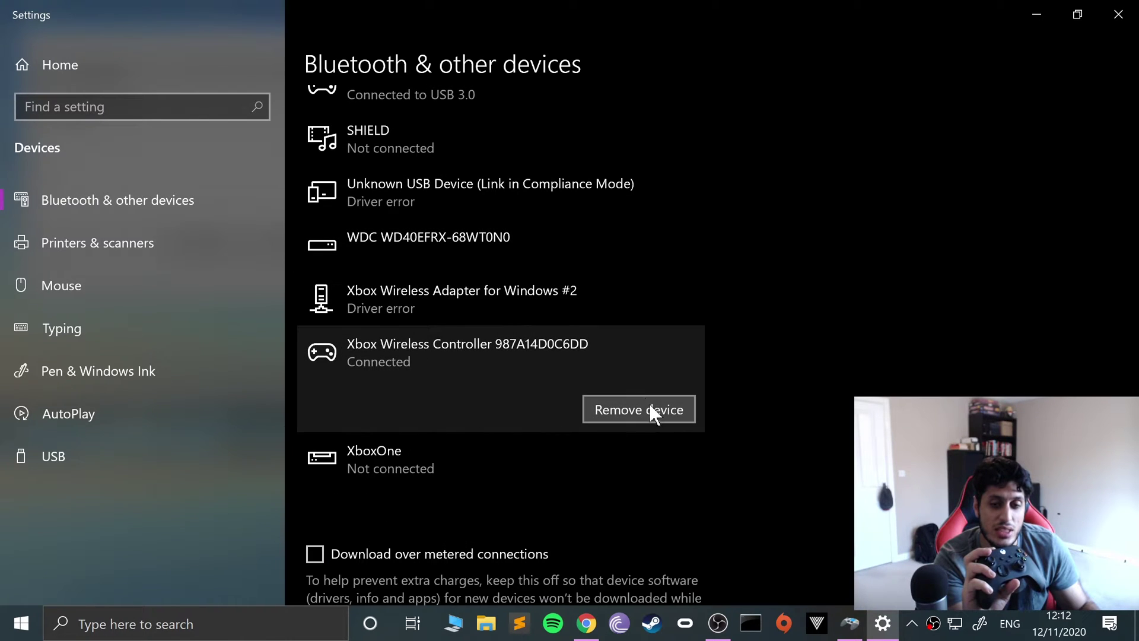
{"action": "scroll", "coordinate": [588, 359], "scroll_direction": "up", "scroll_amount": 15}
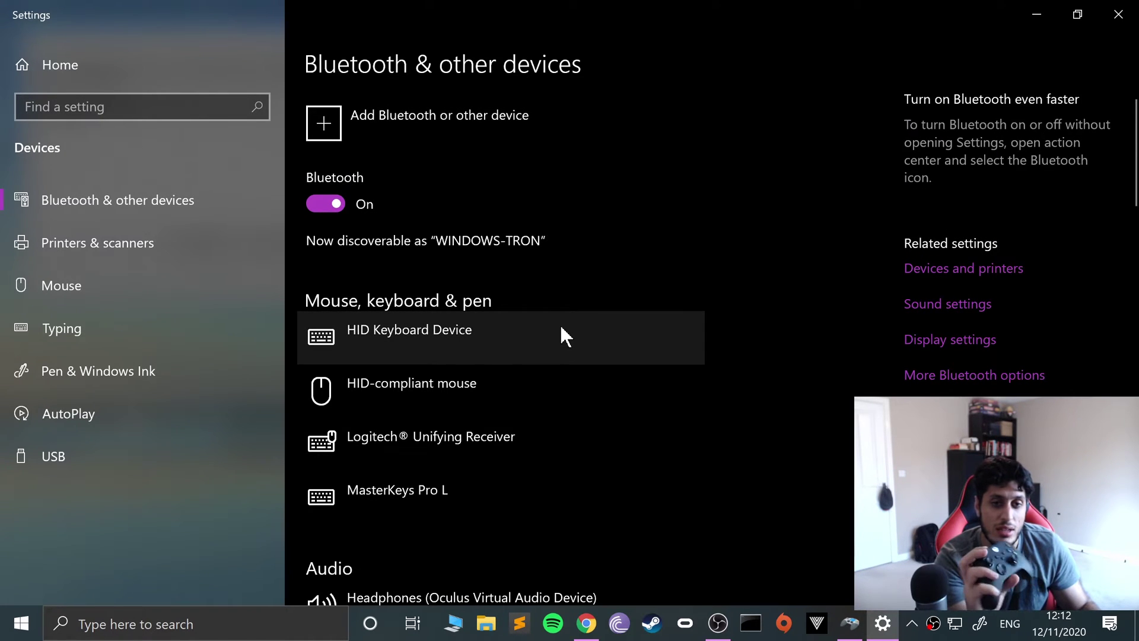
Check the Game Controllers list and its advanced preferred device setting, and close the dialogs
{"action": "left_click", "coordinate": [22, 623]}
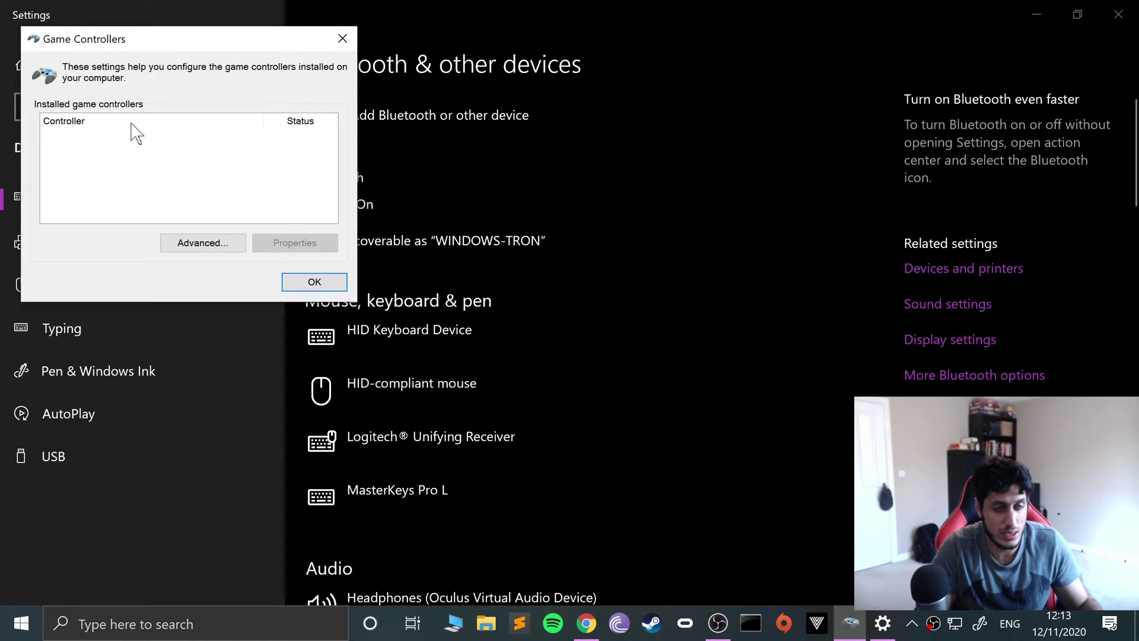
{"action": "left_click", "coordinate": [231, 244]}
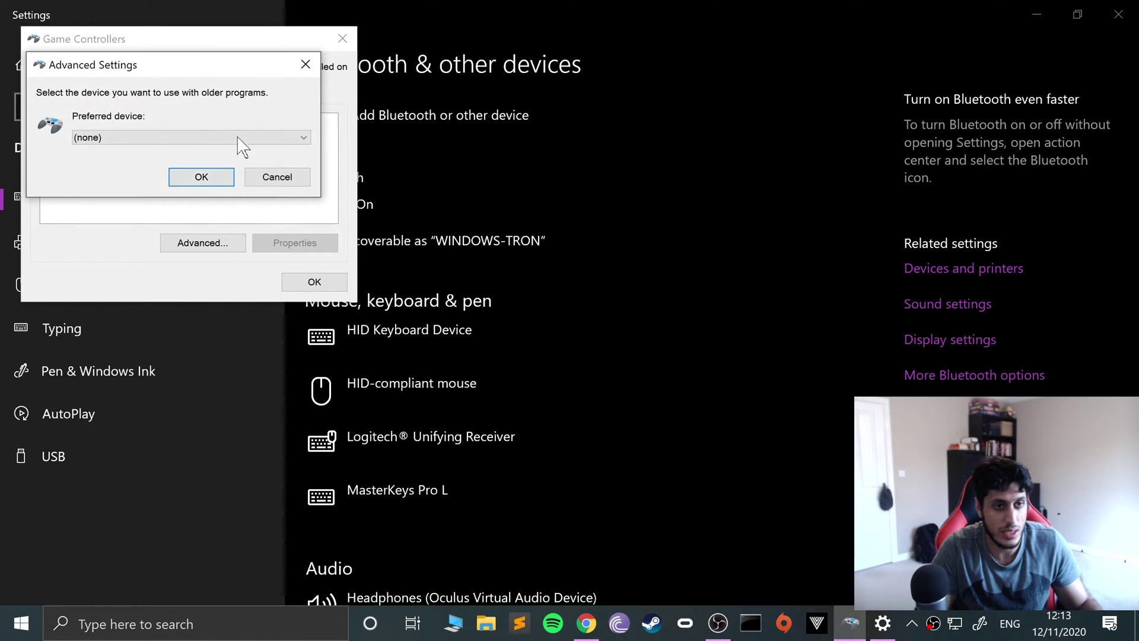
{"action": "left_click", "coordinate": [219, 140]}
{"action": "left_click", "coordinate": [264, 178]}
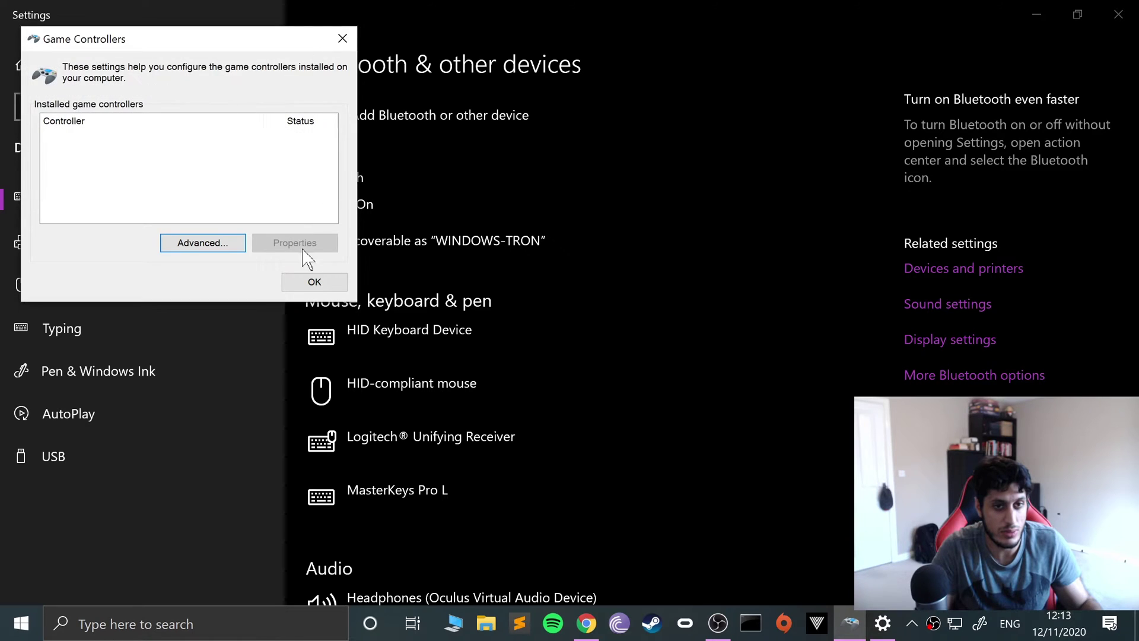
{"action": "left_click", "coordinate": [314, 282]}
Remove the Xbox Wireless Controller from the PC's Bluetooth and other devices
{"action": "scroll", "coordinate": [486, 190], "scroll_direction": "down", "scroll_amount": 10}
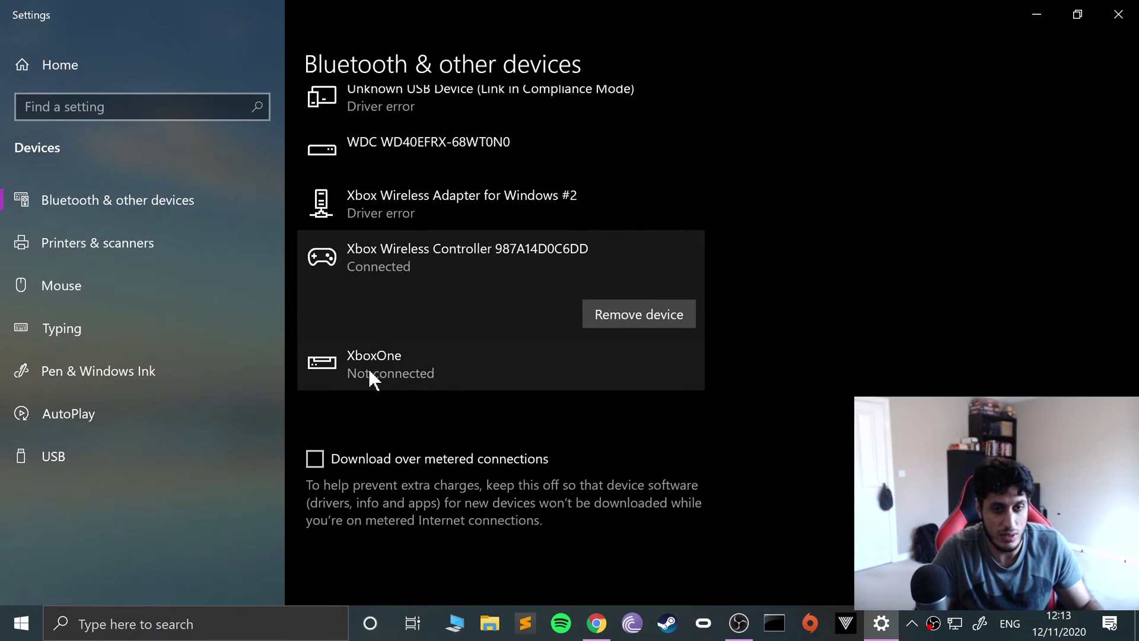
{"action": "left_click", "coordinate": [617, 314]}
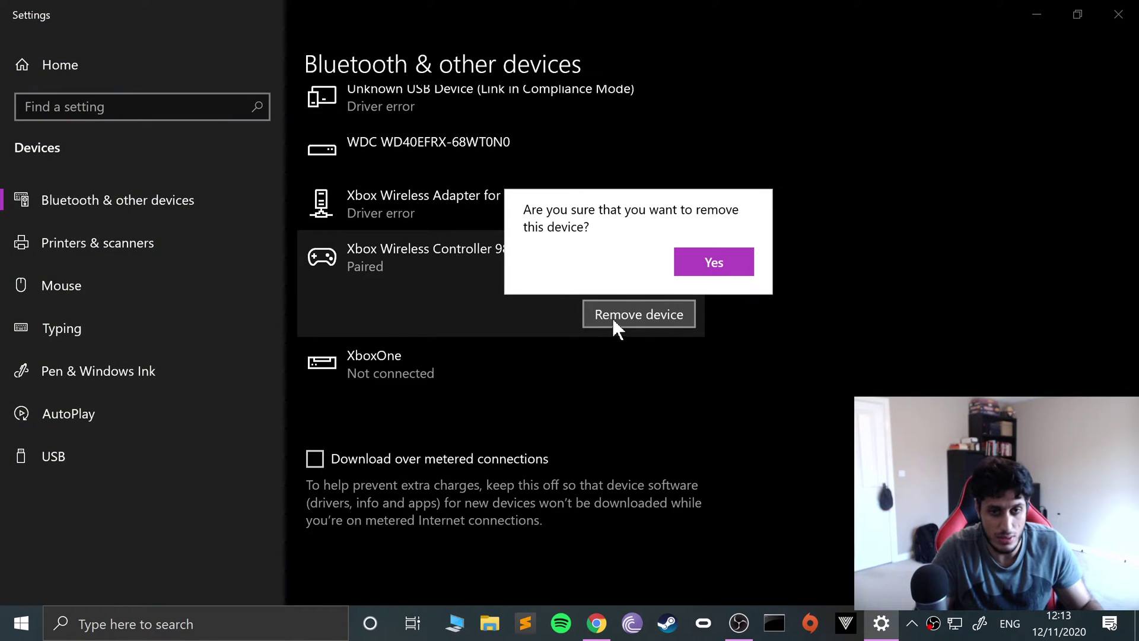
{"action": "left_click", "coordinate": [726, 266]}
{"action": "scroll", "coordinate": [525, 309], "scroll_direction": "up", "scroll_amount": 7}
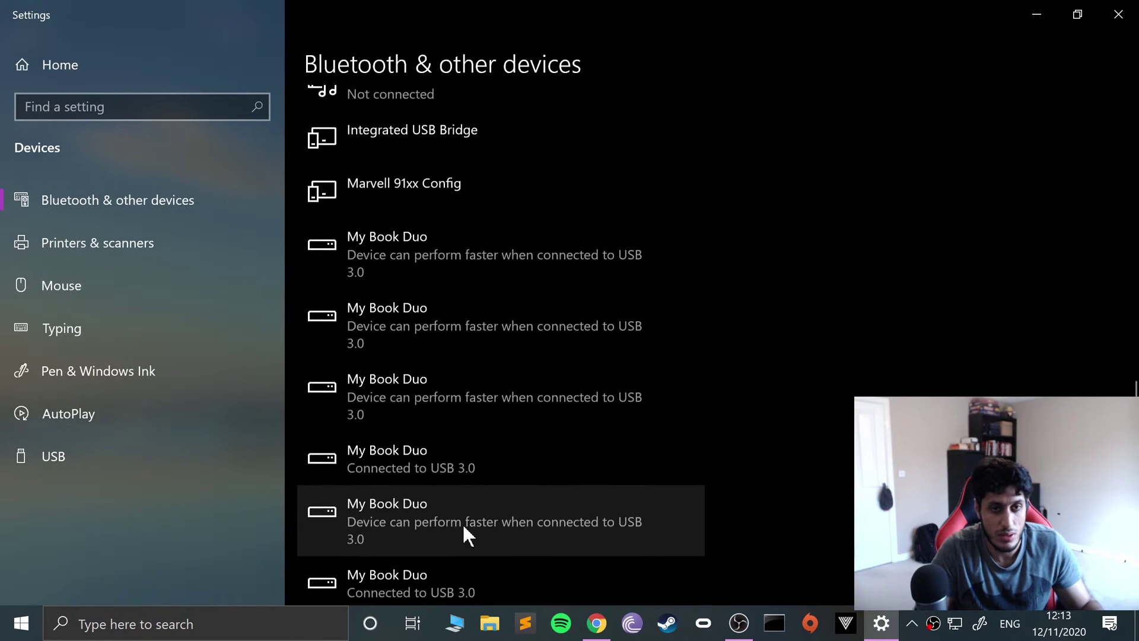
{"action": "scroll", "coordinate": [462, 523], "scroll_direction": "up", "scroll_amount": 9}
{"action": "scroll", "coordinate": [432, 352], "scroll_direction": "up", "scroll_amount": 14}
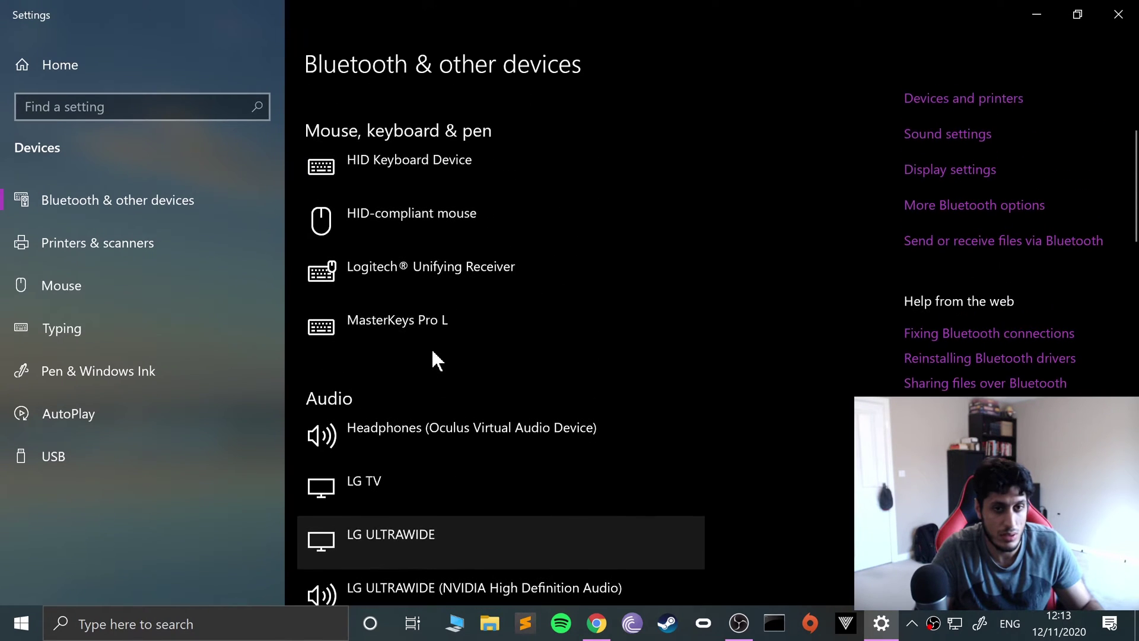
{"action": "scroll", "coordinate": [433, 350], "scroll_direction": "up", "scroll_amount": 2}
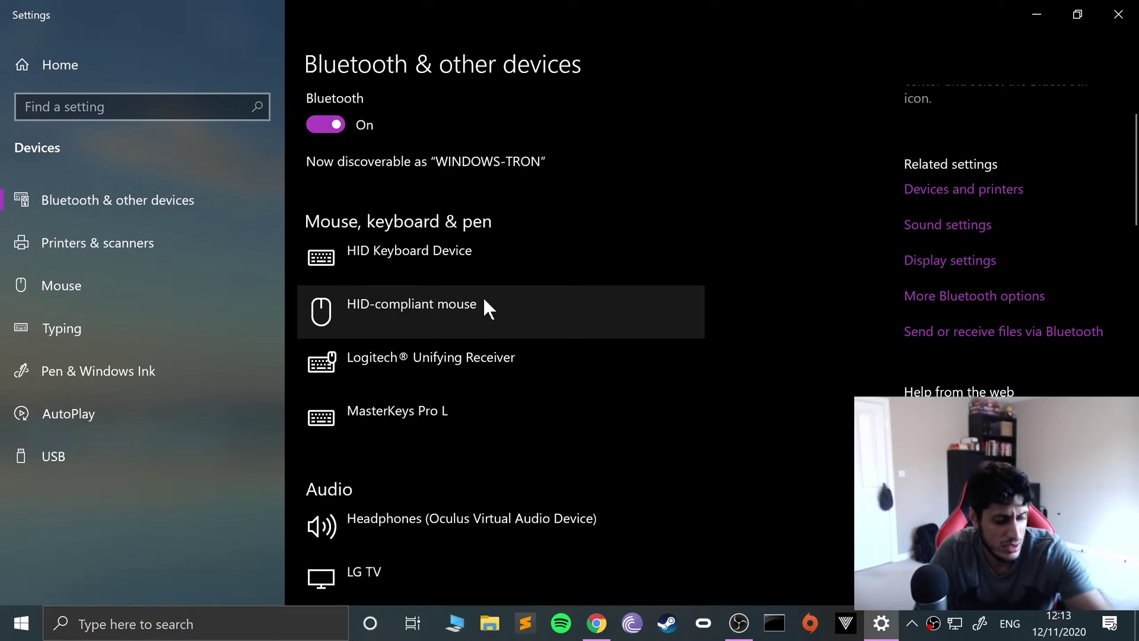
Add the Xbox Wireless Controller to the PC again as a new Bluetooth device
{"action": "scroll", "coordinate": [362, 118], "scroll_direction": "up", "scroll_amount": 2}
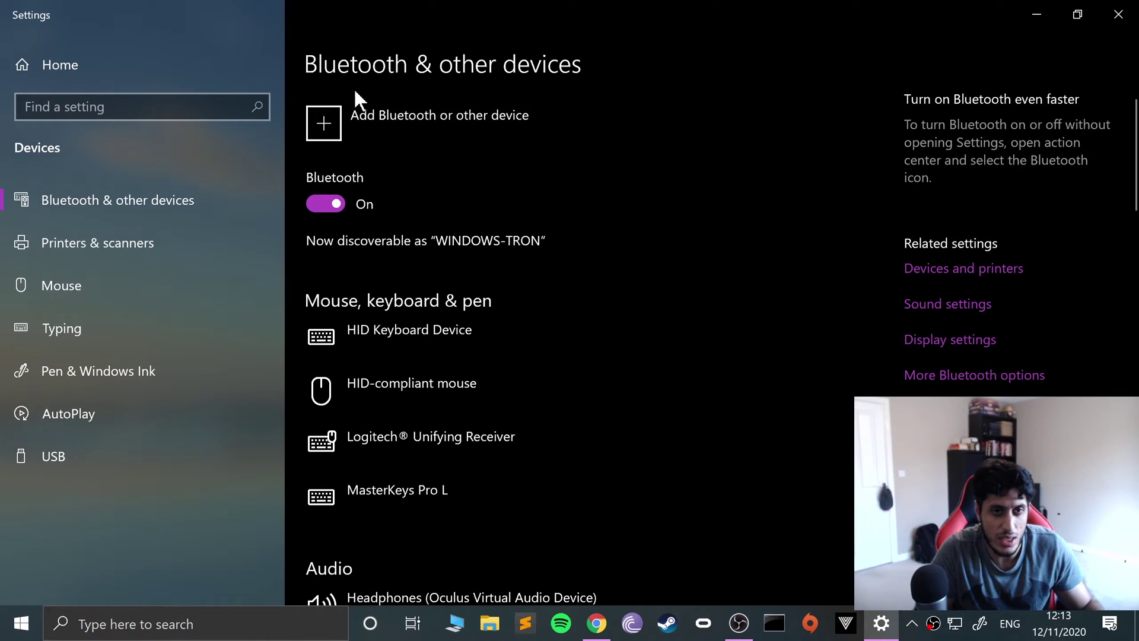
{"action": "left_click", "coordinate": [362, 122]}
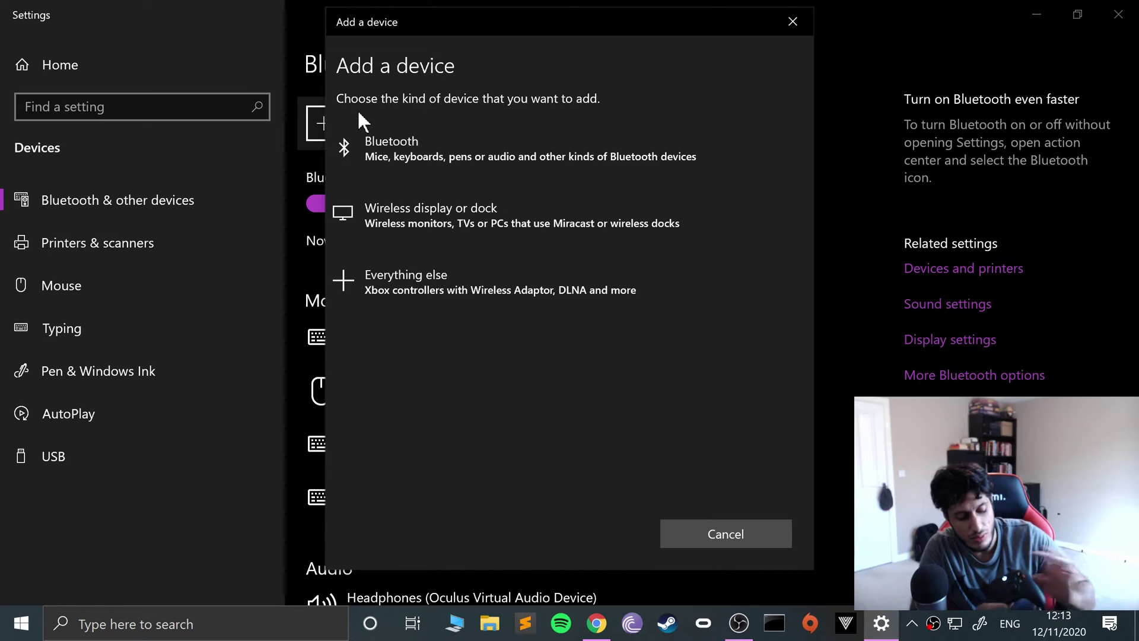
{"action": "left_click", "coordinate": [370, 143]}
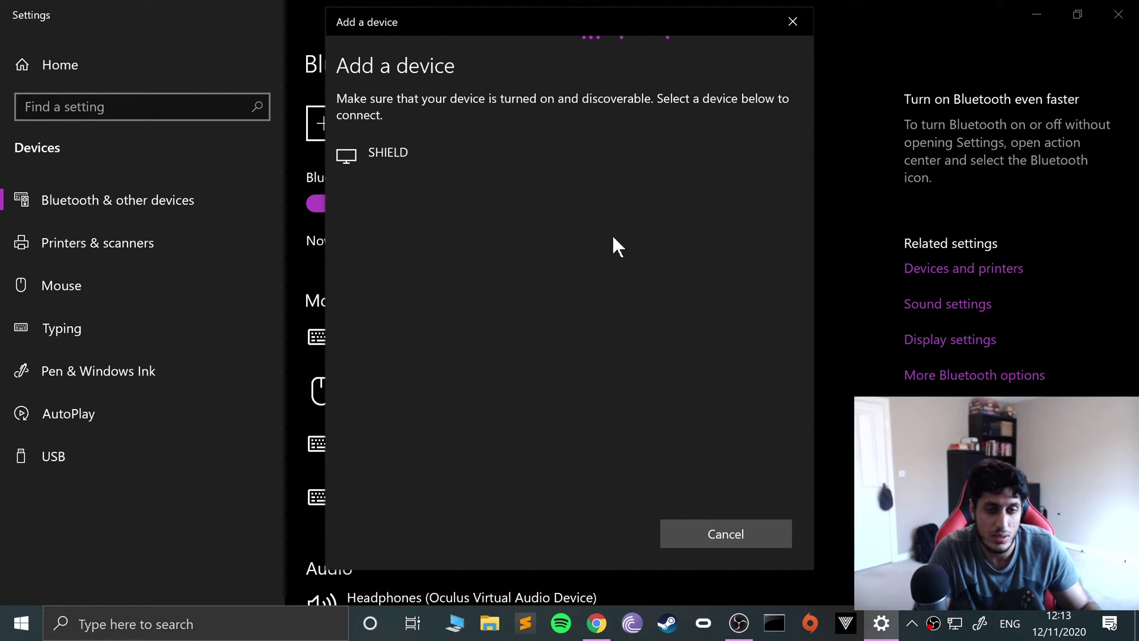
{"action": "left_click", "coordinate": [573, 224]}
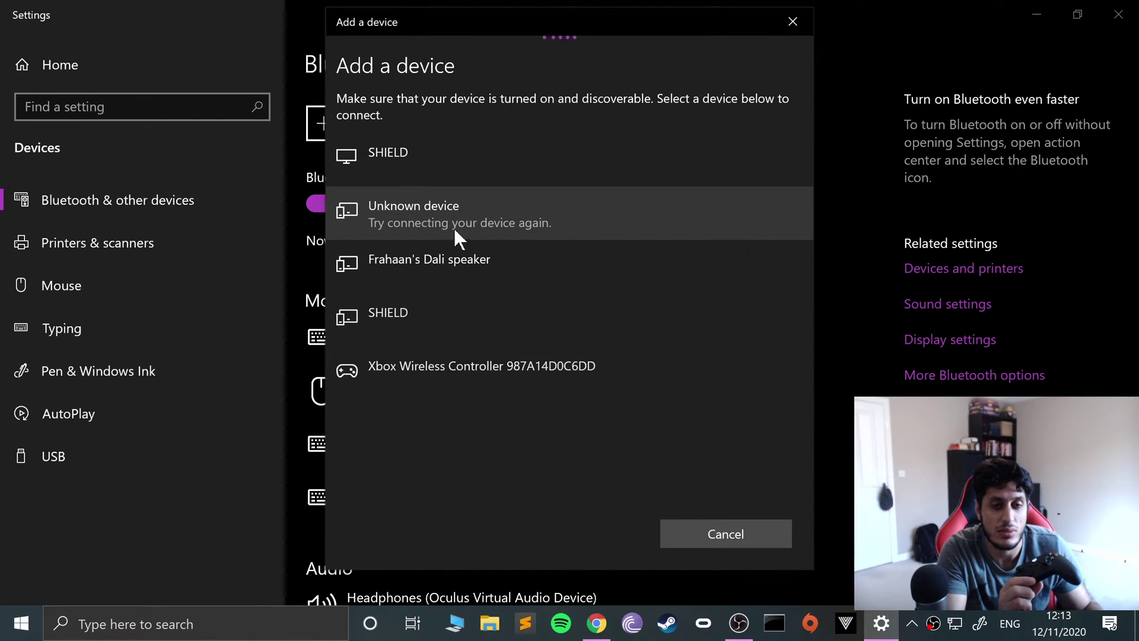
{"action": "left_click", "coordinate": [449, 384]}
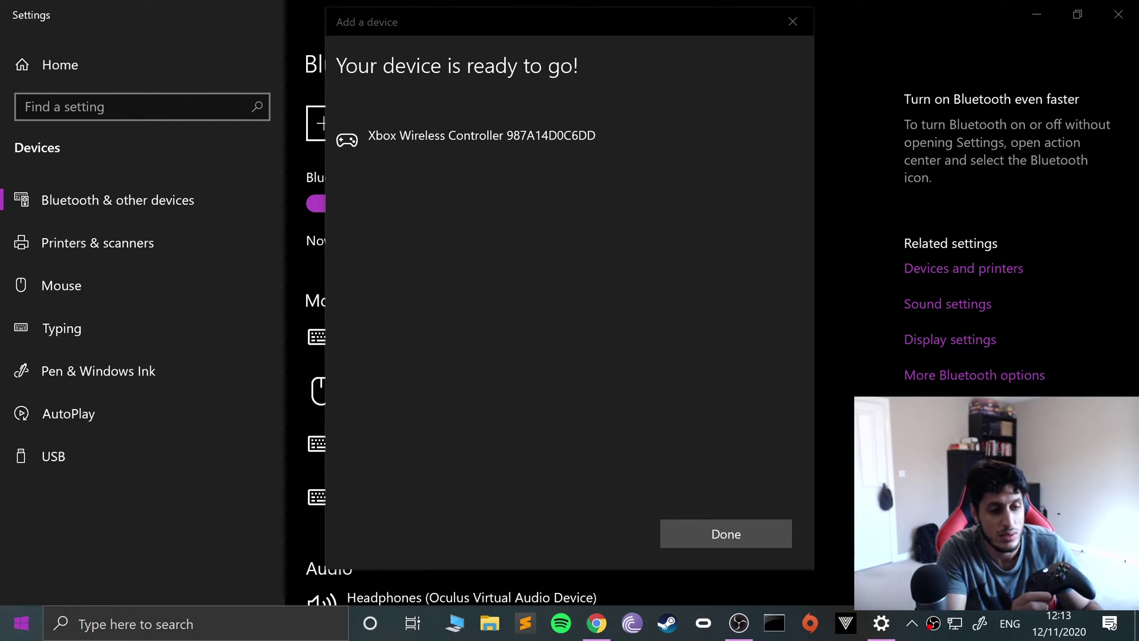
Search the system for "gam" and open Set up USB game controllers
{"action": "left_click", "coordinate": [2, 630]}
{"action": "type", "text": "gam"}
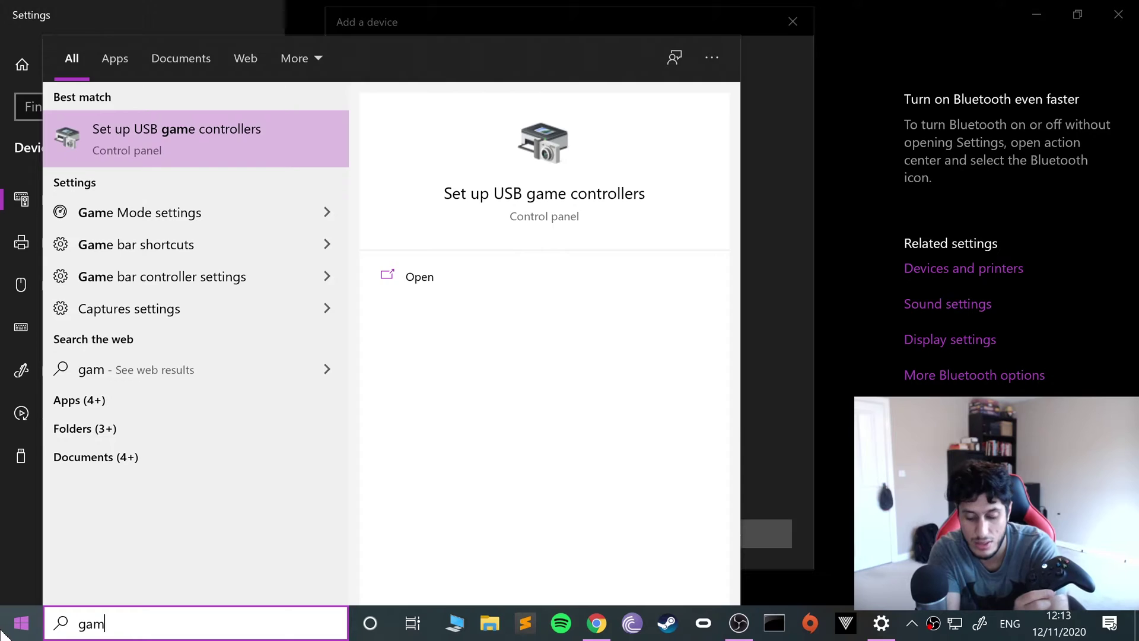
{"action": "key", "text": "Return"}
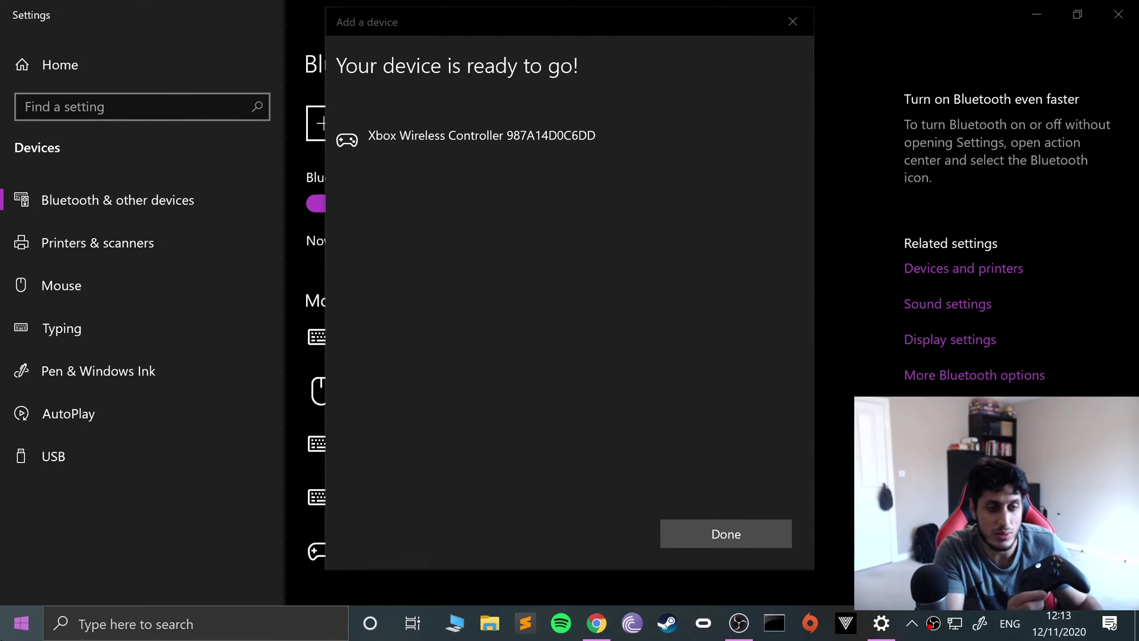
Finish the pairing, check the Xbox Wireless Controller's connection status in the device list, and minimize Settings
{"action": "left_click", "coordinate": [707, 518]}
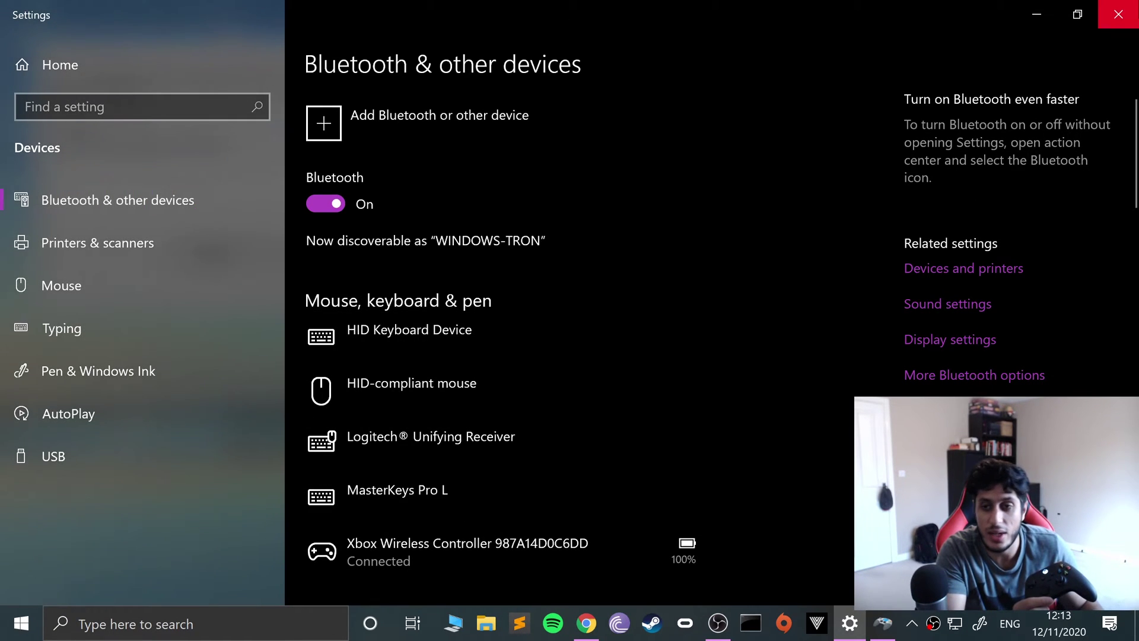
{"action": "scroll", "coordinate": [693, 386], "scroll_direction": "down", "scroll_amount": 1}
{"action": "scroll", "coordinate": [695, 390], "scroll_direction": "down", "scroll_amount": 1}
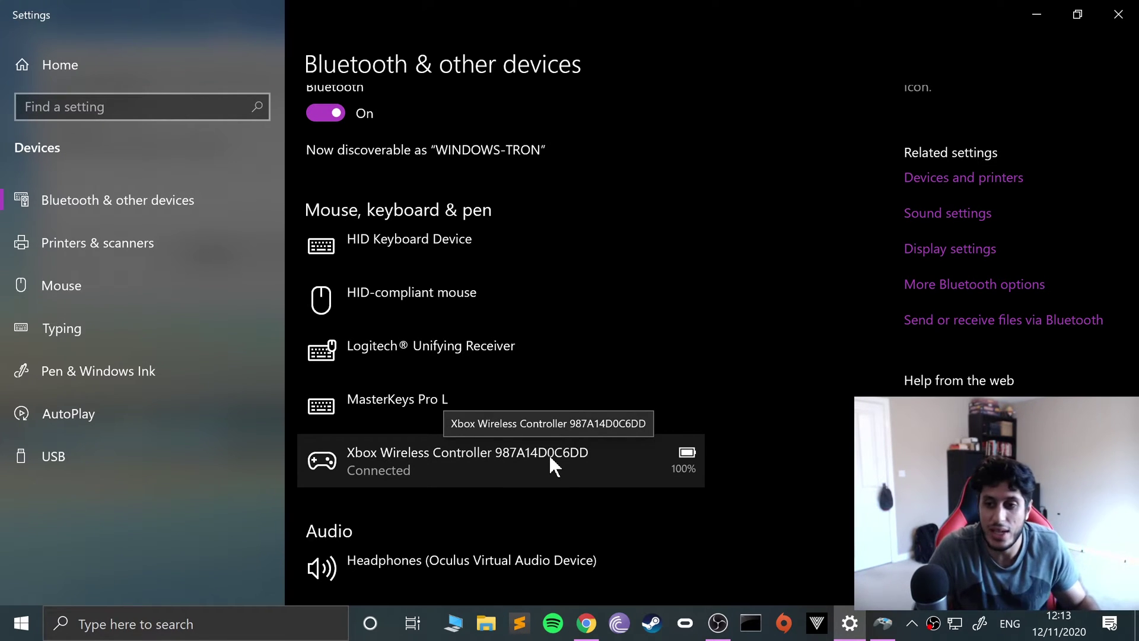
{"action": "left_click", "coordinate": [1052, 5]}
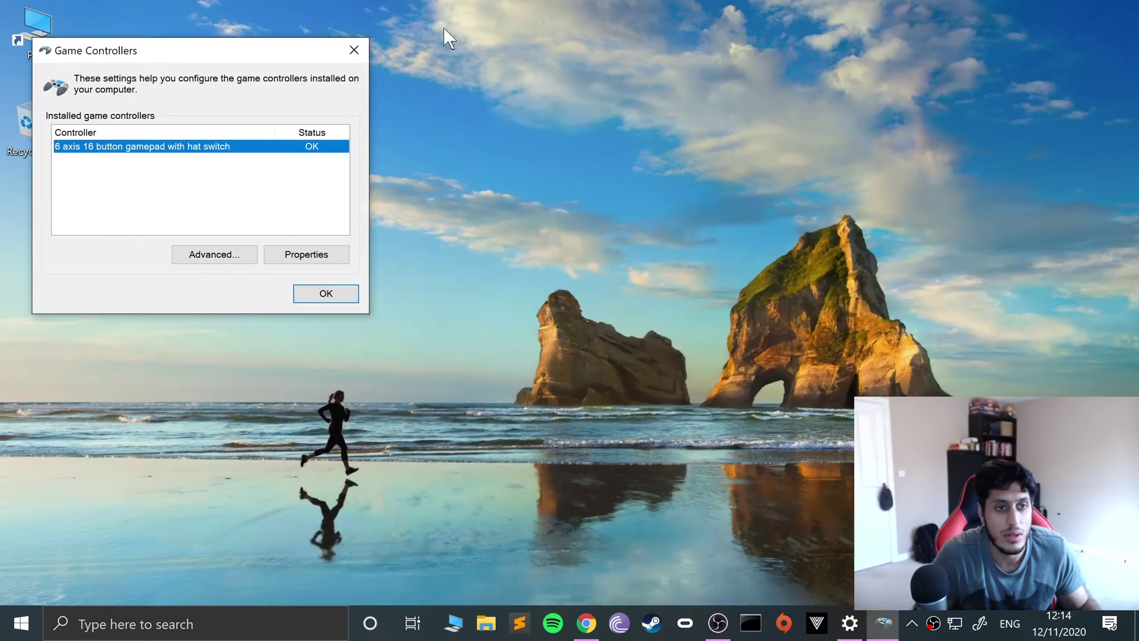
View the test page in the 6 axis 16 button gamepad's properties, and close the Game Controllers dialogs
{"action": "left_click", "coordinate": [337, 252]}
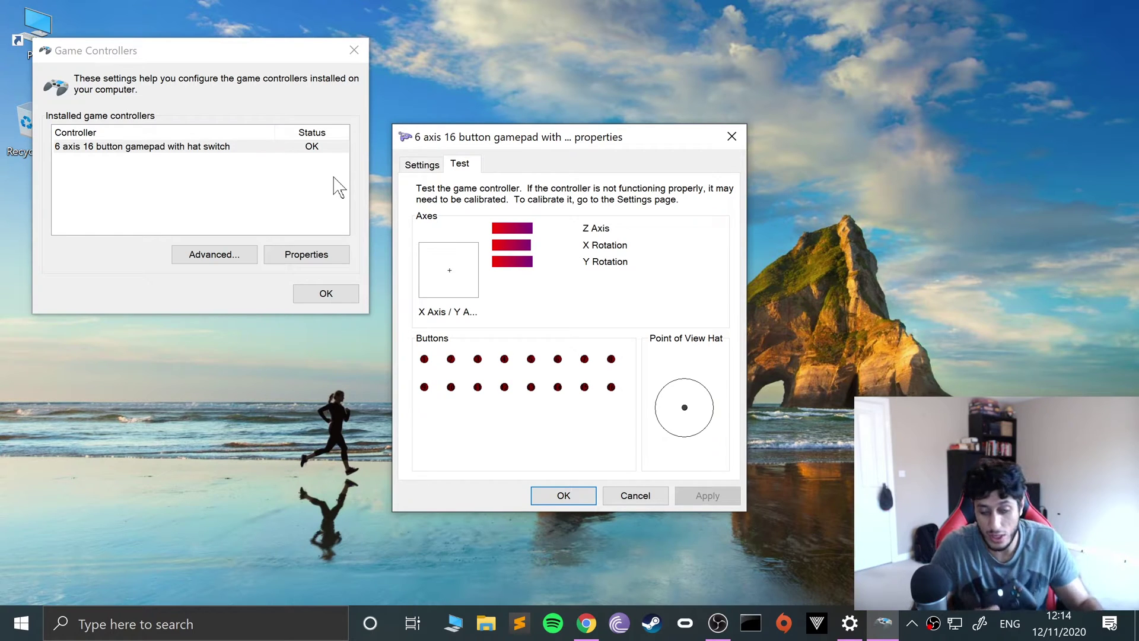
{"action": "left_click", "coordinate": [562, 498]}
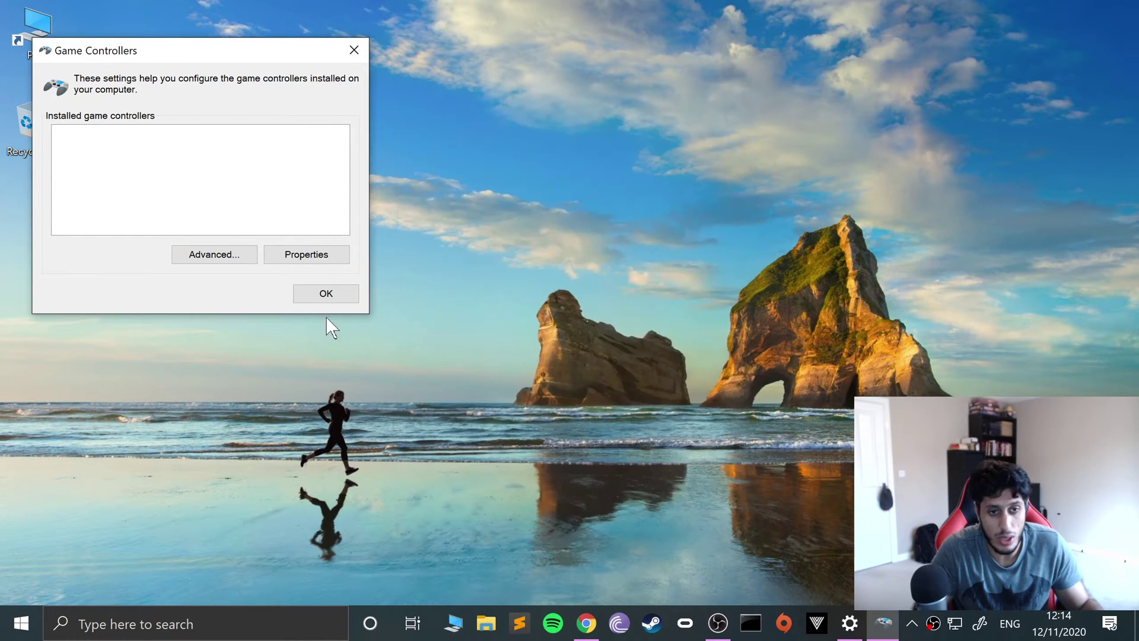
{"action": "left_click", "coordinate": [320, 296]}
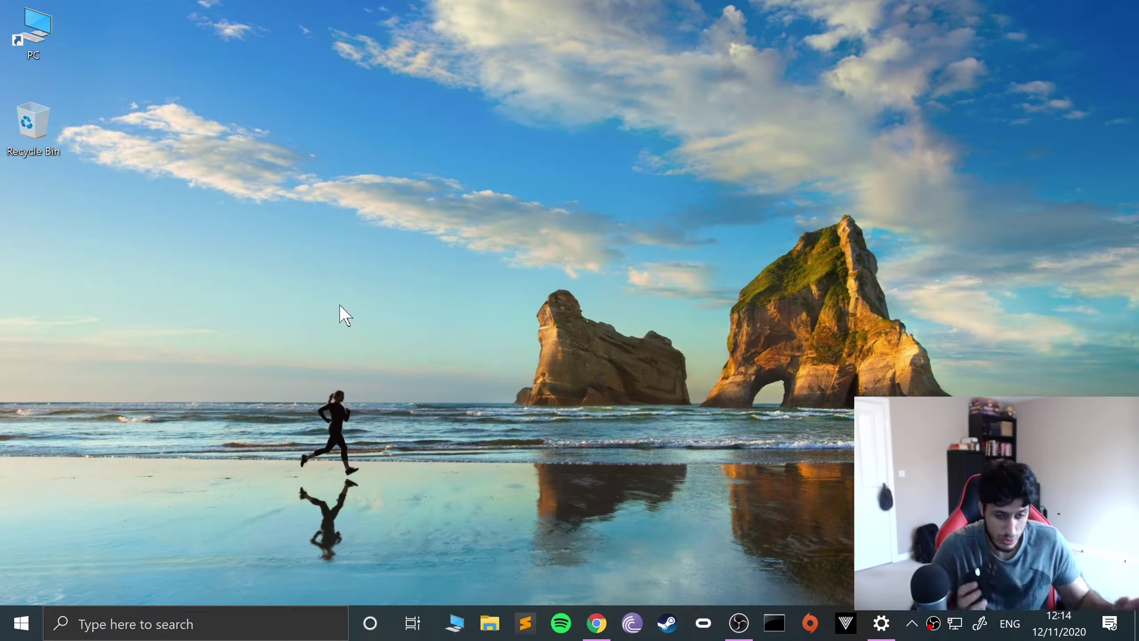
Launch PCSX2 1.6.0 and open its LilyPad controller plugin settings
{"action": "left_click", "coordinate": [19, 622]}
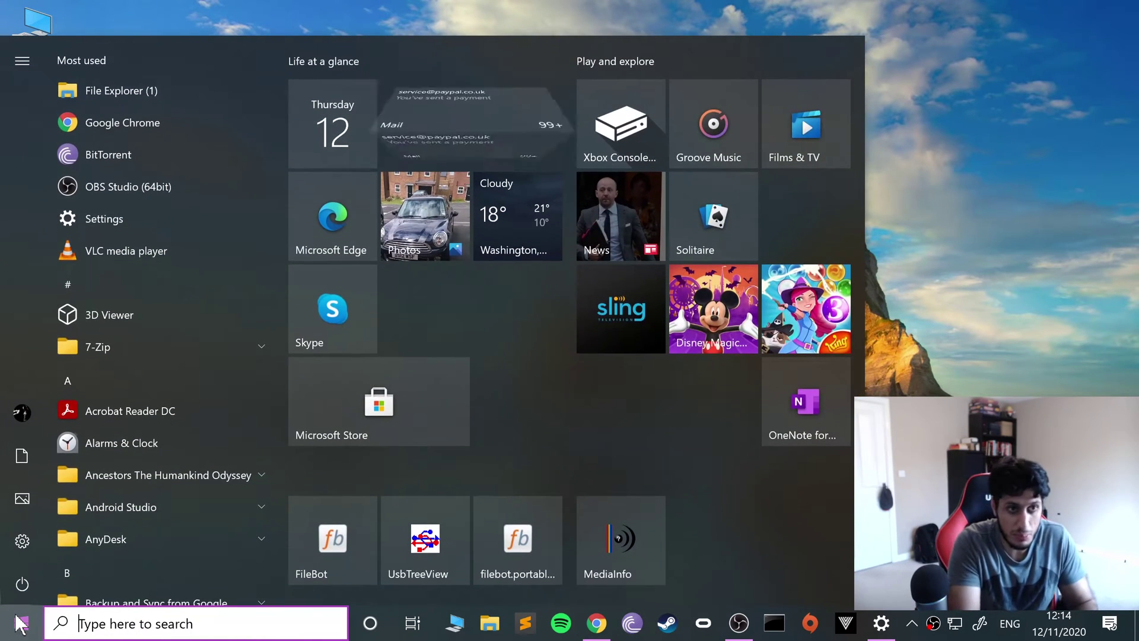
{"action": "type", "text": "pc"}
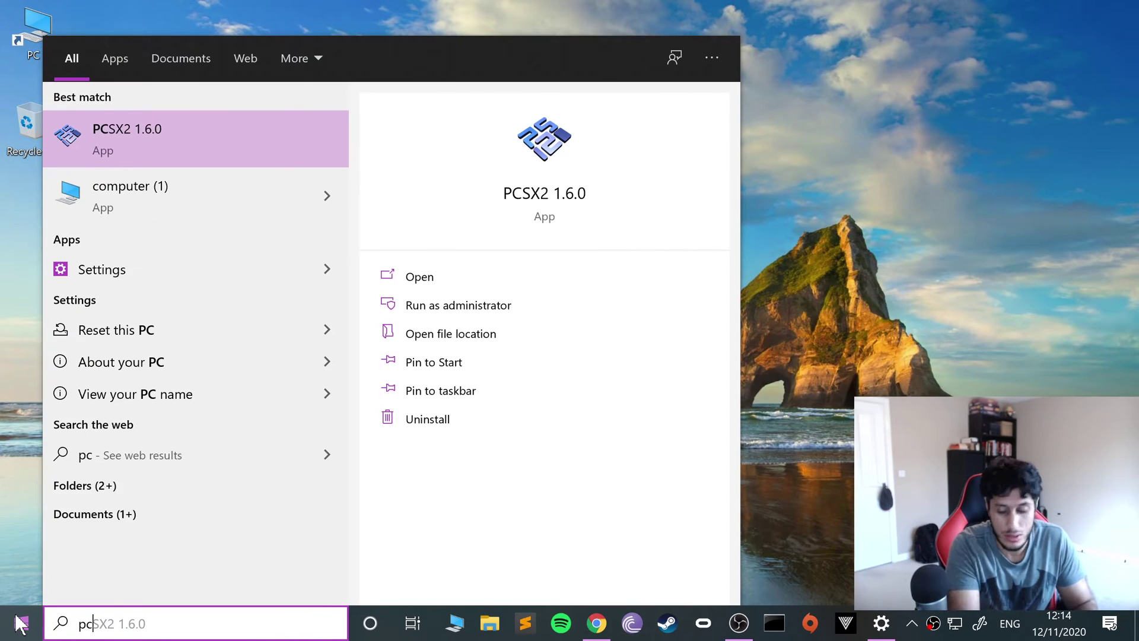
{"action": "key", "text": "Return"}
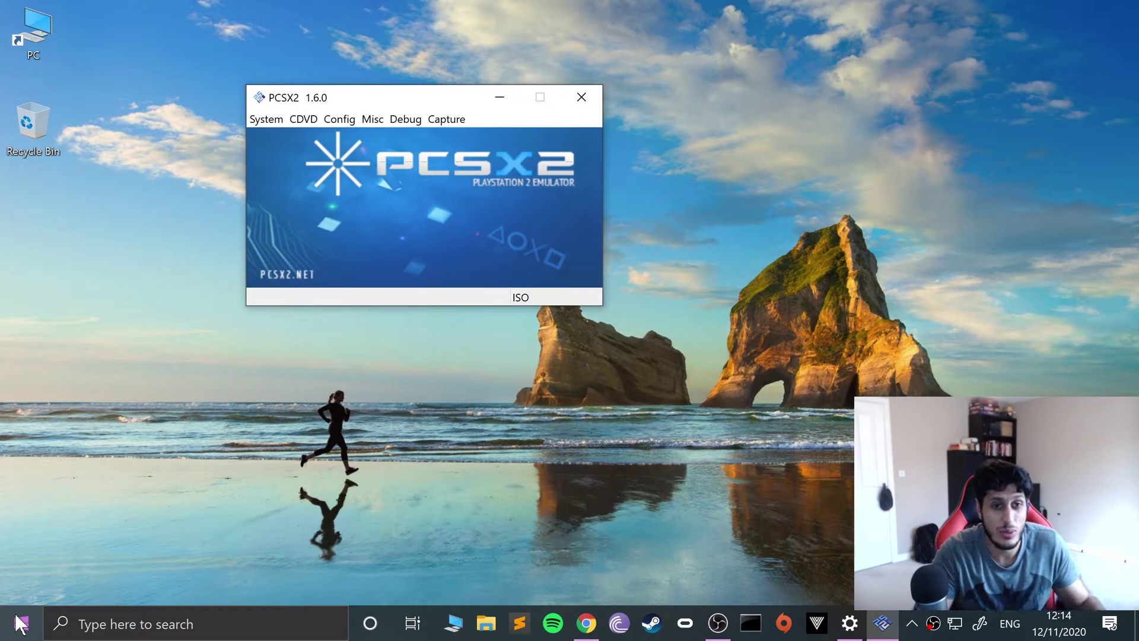
{"action": "left_click", "coordinate": [339, 120]}
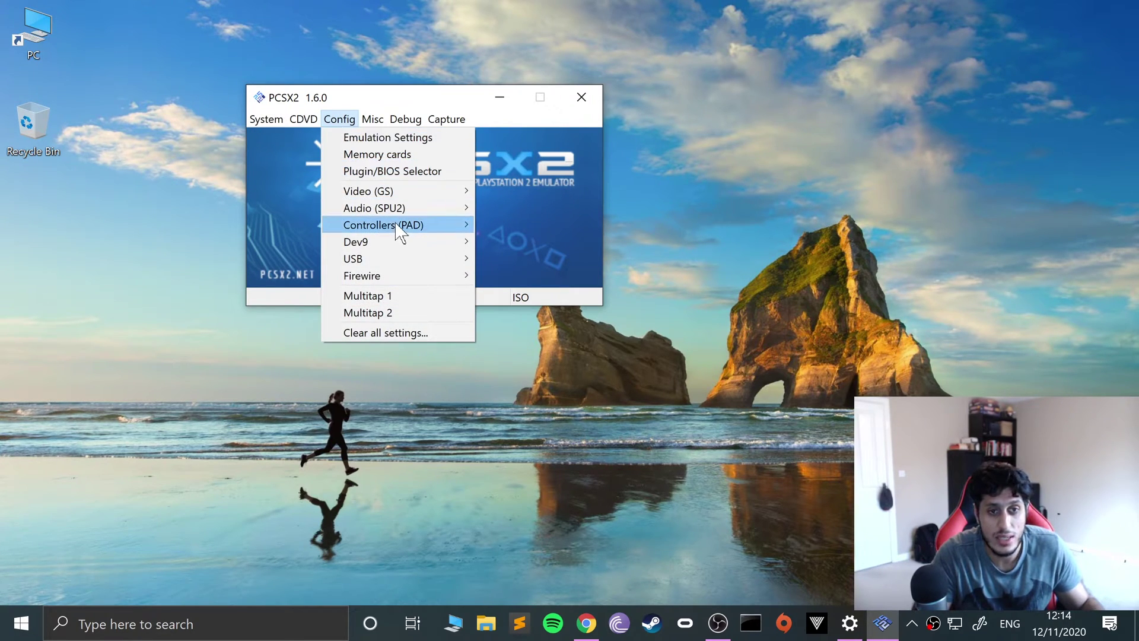
{"action": "mouse_move", "coordinate": [400, 231]}
{"action": "left_click", "coordinate": [537, 244]}
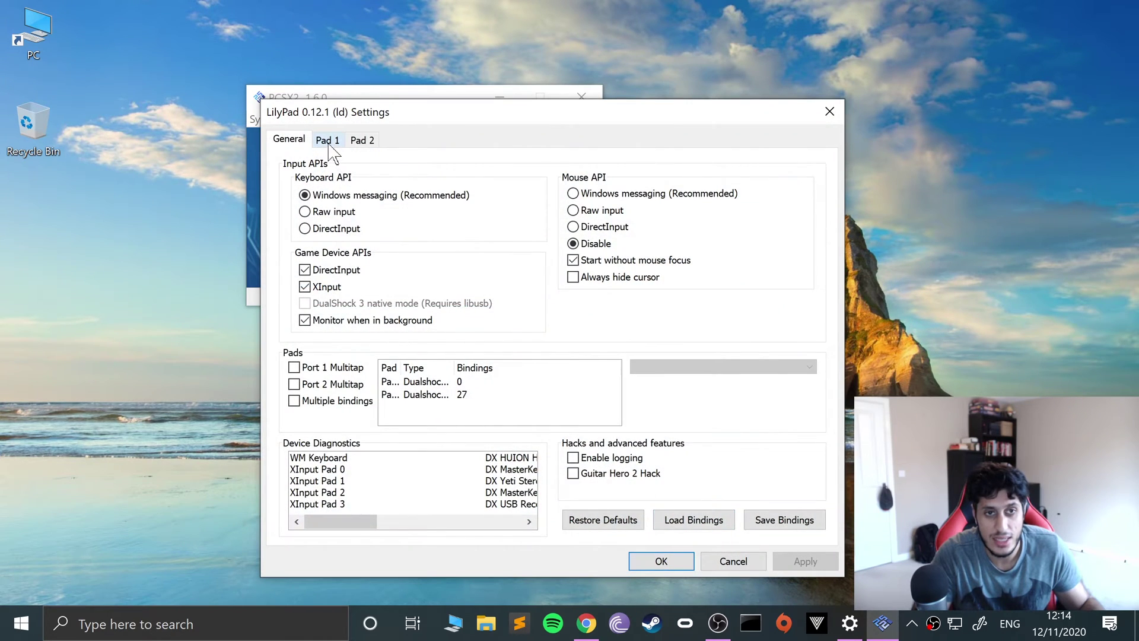
Delete the D-Pad Up binding from Pad 2 in the LilyPad settings
{"action": "left_click", "coordinate": [329, 141]}
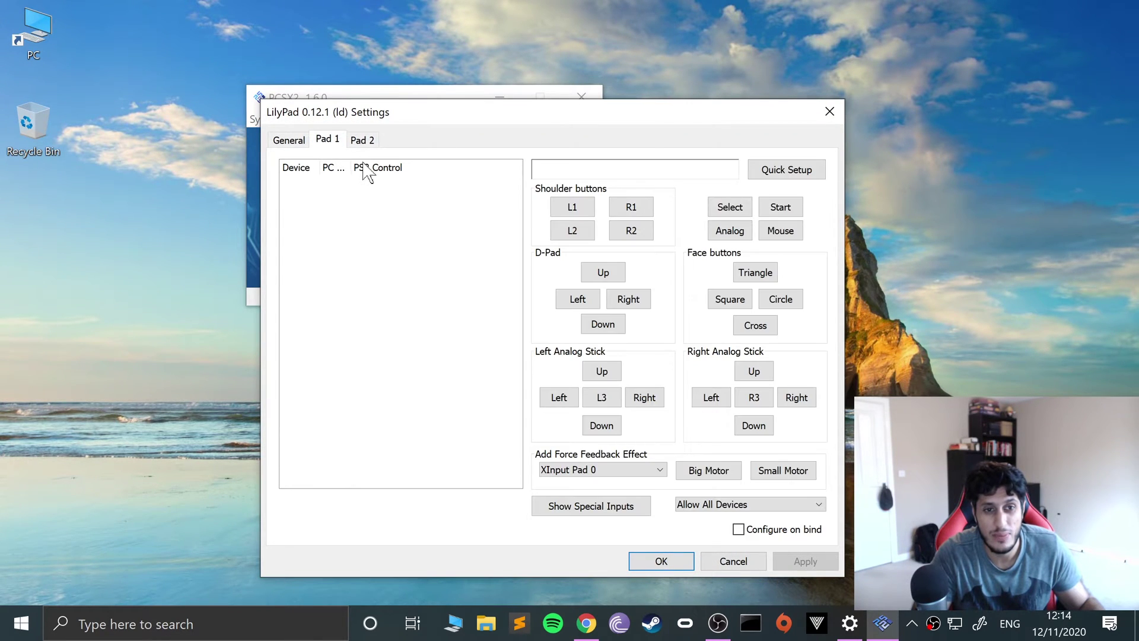
{"action": "left_click", "coordinate": [367, 142]}
{"action": "left_click", "coordinate": [339, 181]}
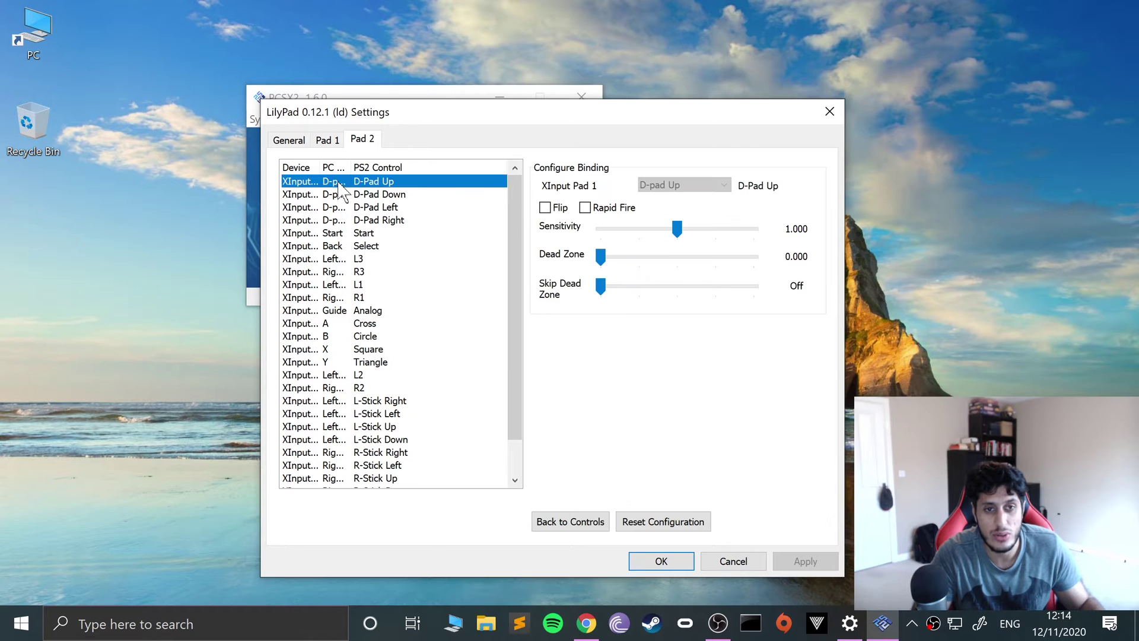
{"action": "key", "text": "Delete"}
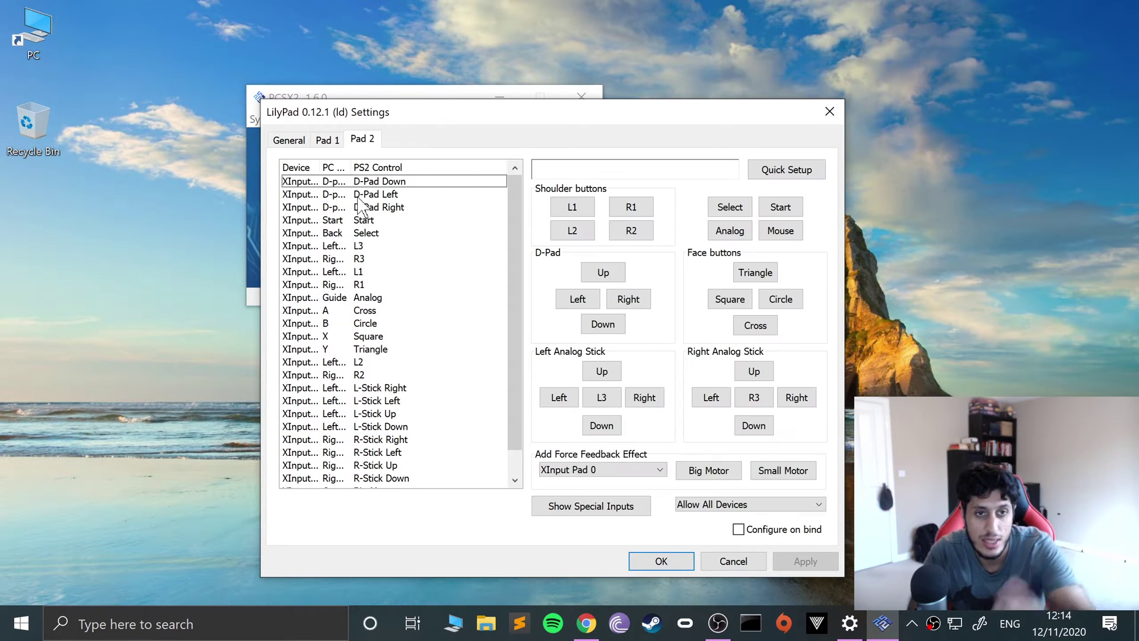
Bind Pad 1's shoulder buttons L1, R1, L2 and R2 to the matching Xbox controller inputs
{"action": "left_click", "coordinate": [324, 143]}
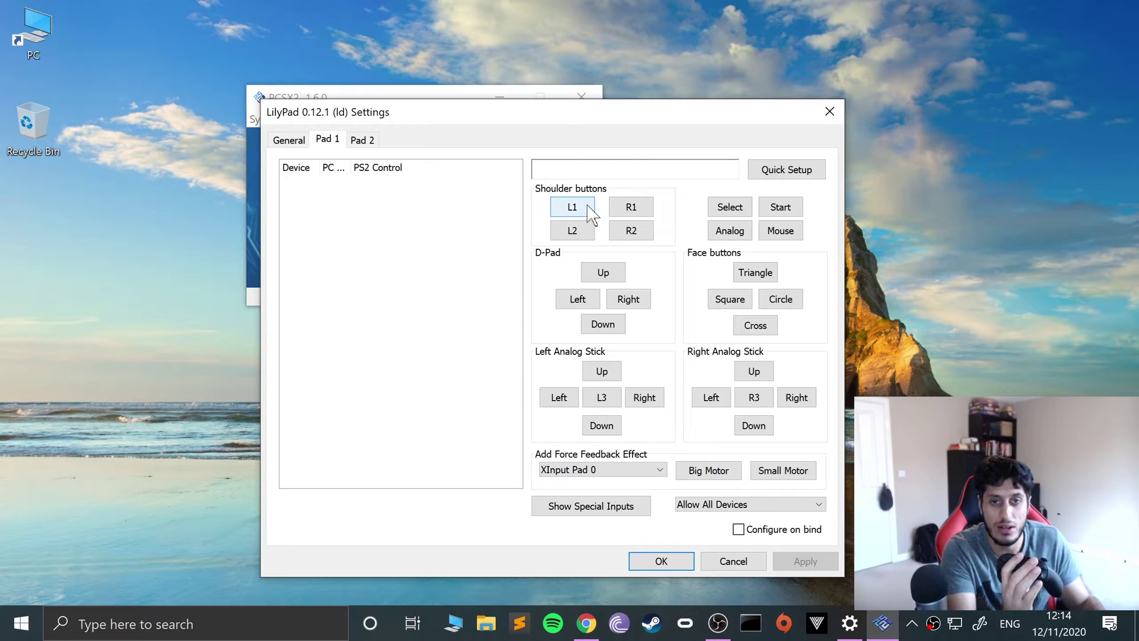
{"action": "left_click", "coordinate": [591, 213]}
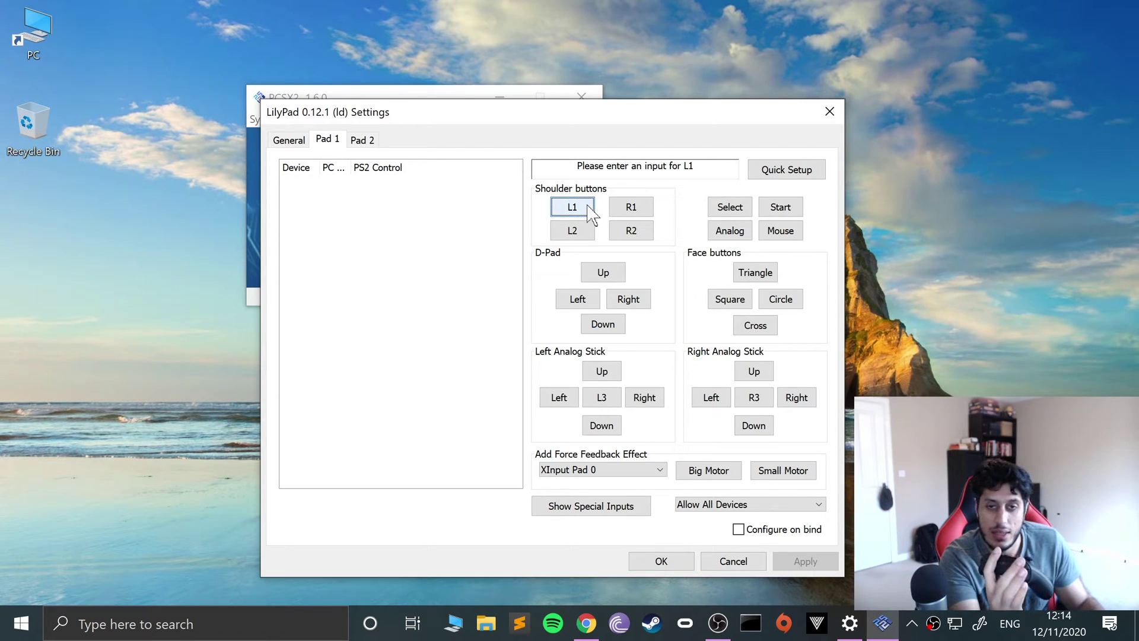
{"action": "left_click", "coordinate": [620, 214]}
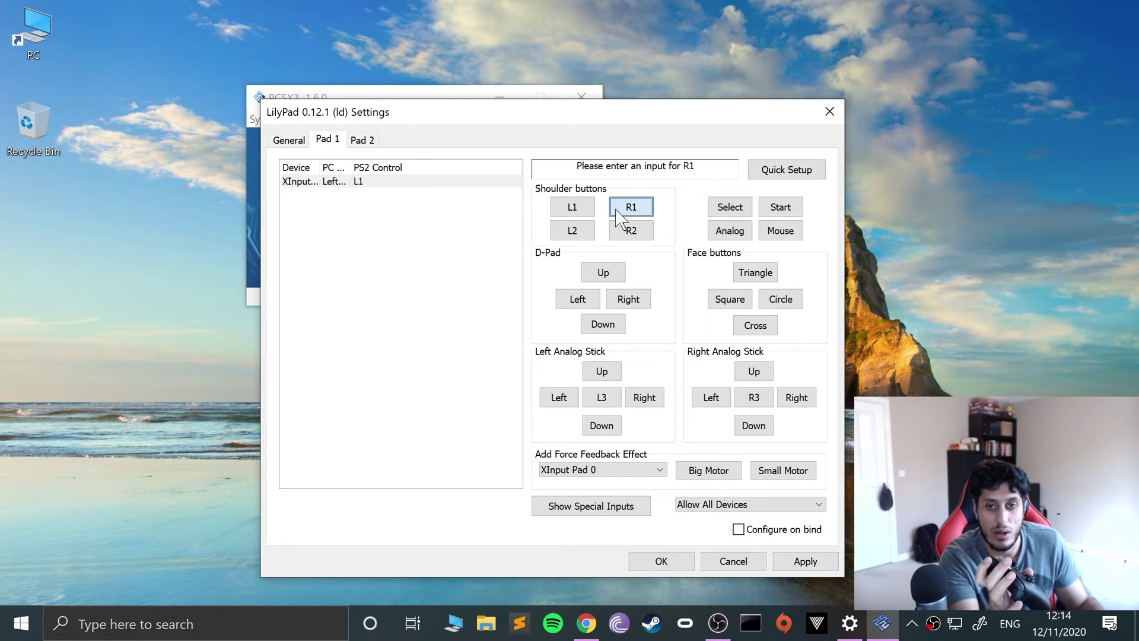
{"action": "left_click", "coordinate": [590, 230]}
{"action": "left_click", "coordinate": [632, 236]}
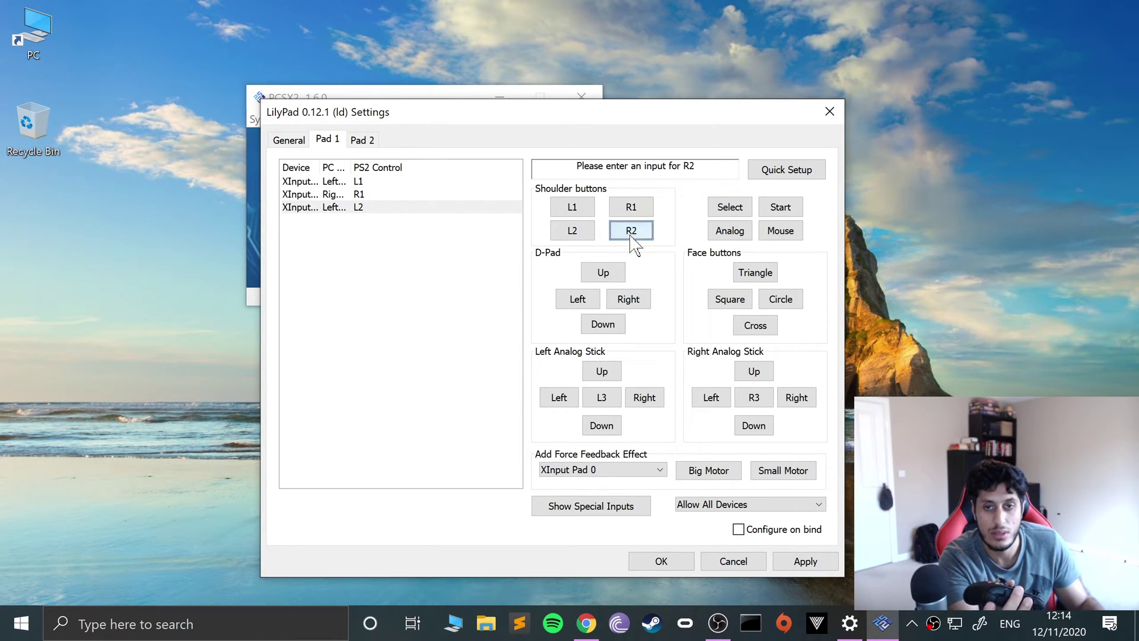
Review the selectable input devices for Pad 1 and the general LilyPad settings, and return to Pad 1
{"action": "left_click", "coordinate": [679, 504]}
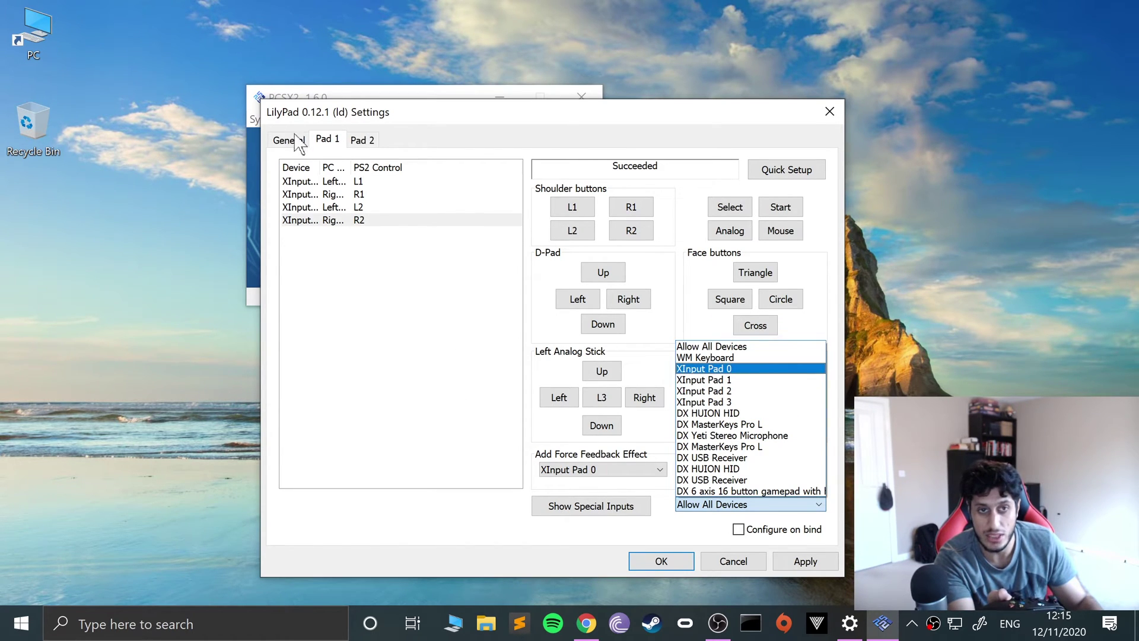
{"action": "left_click", "coordinate": [291, 143]}
{"action": "left_click", "coordinate": [291, 141]}
{"action": "left_click", "coordinate": [329, 141]}
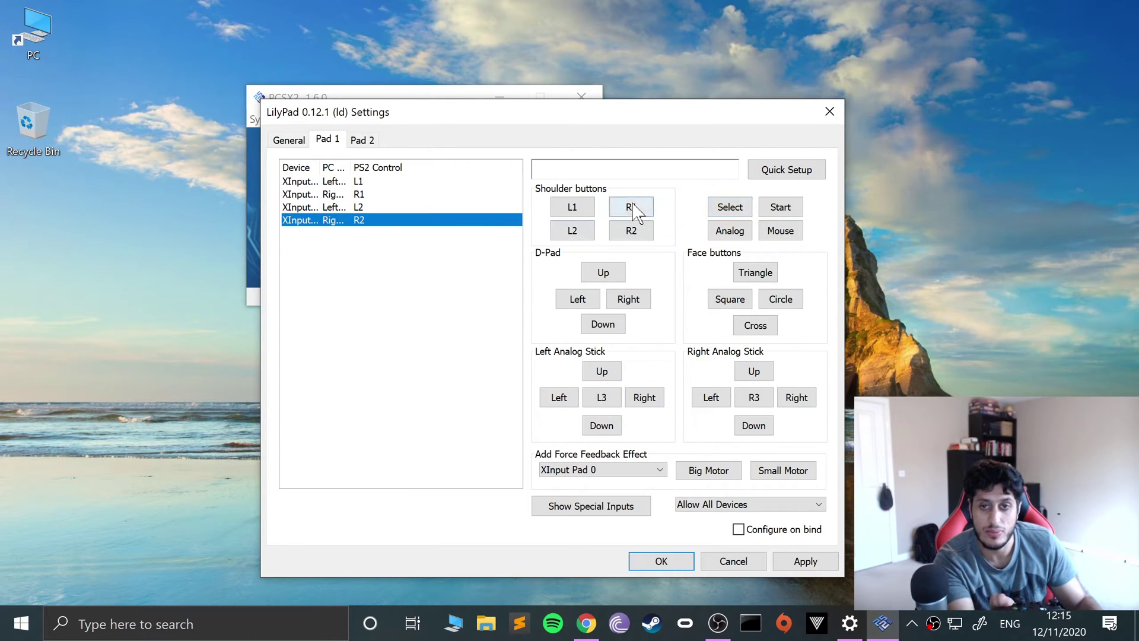
Bind Pad 1's Select to the controller's Back button and Start to its Start button
{"action": "left_click", "coordinate": [729, 211]}
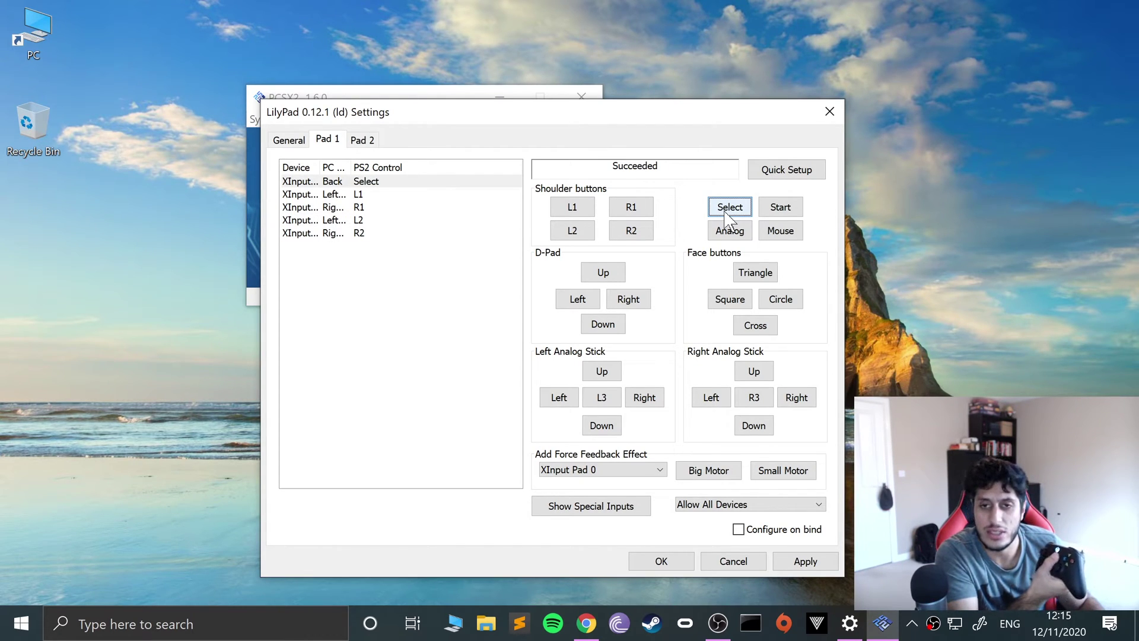
{"action": "left_click", "coordinate": [793, 212]}
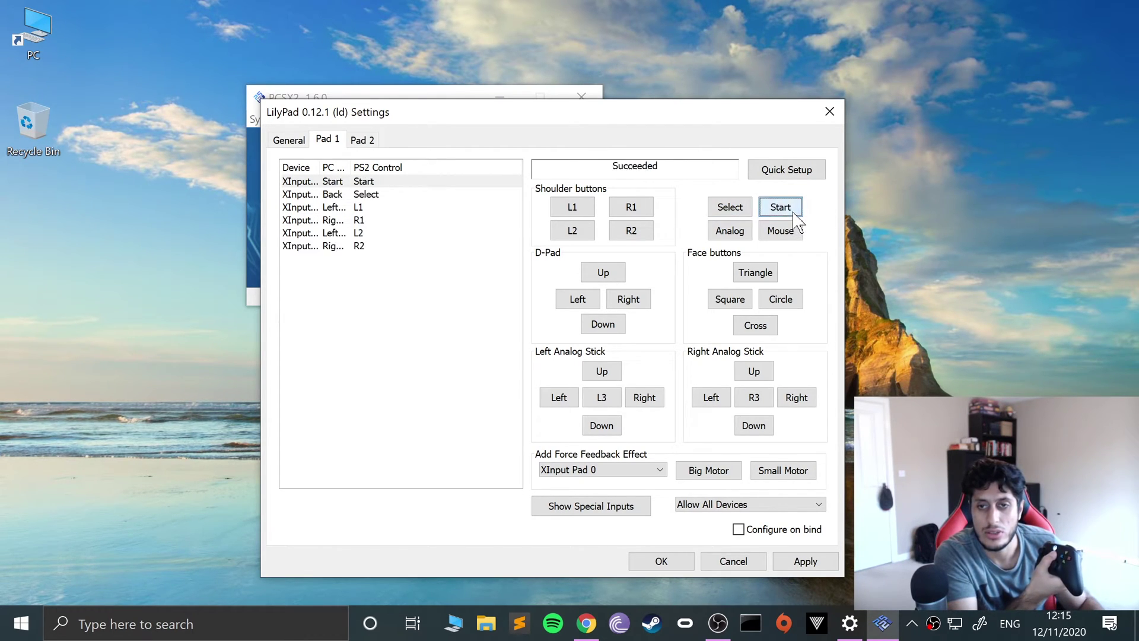
{"action": "mouse_move", "coordinate": [743, 238]}
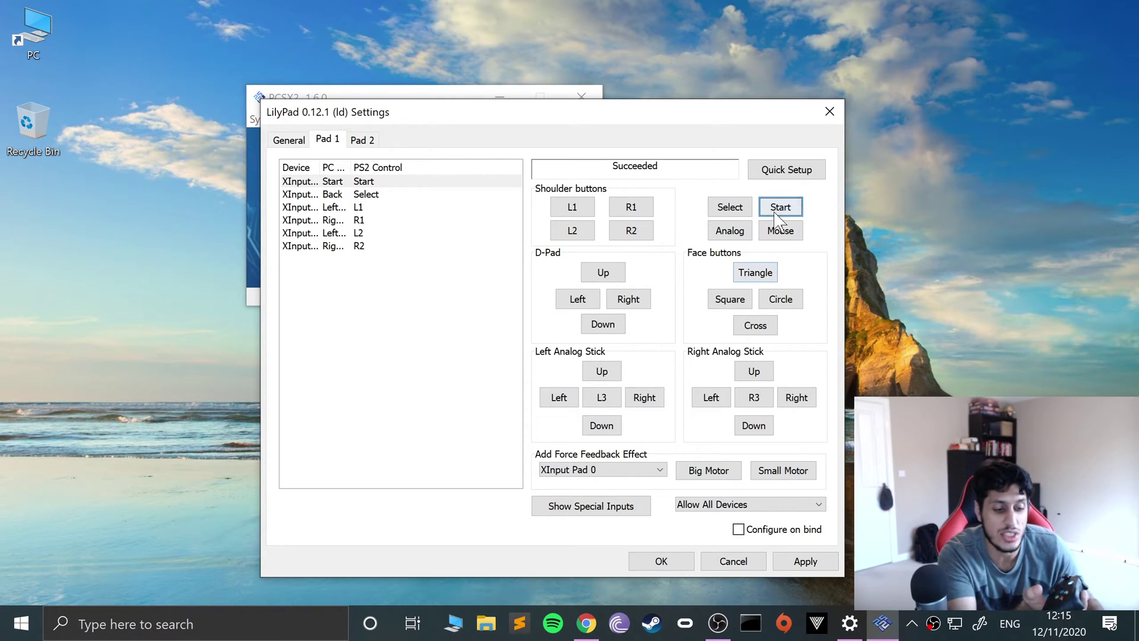
Bind Pad 1's D-Pad Up, Left, Right and Down to the controller's matching D-pad directions
{"action": "left_click", "coordinate": [600, 275]}
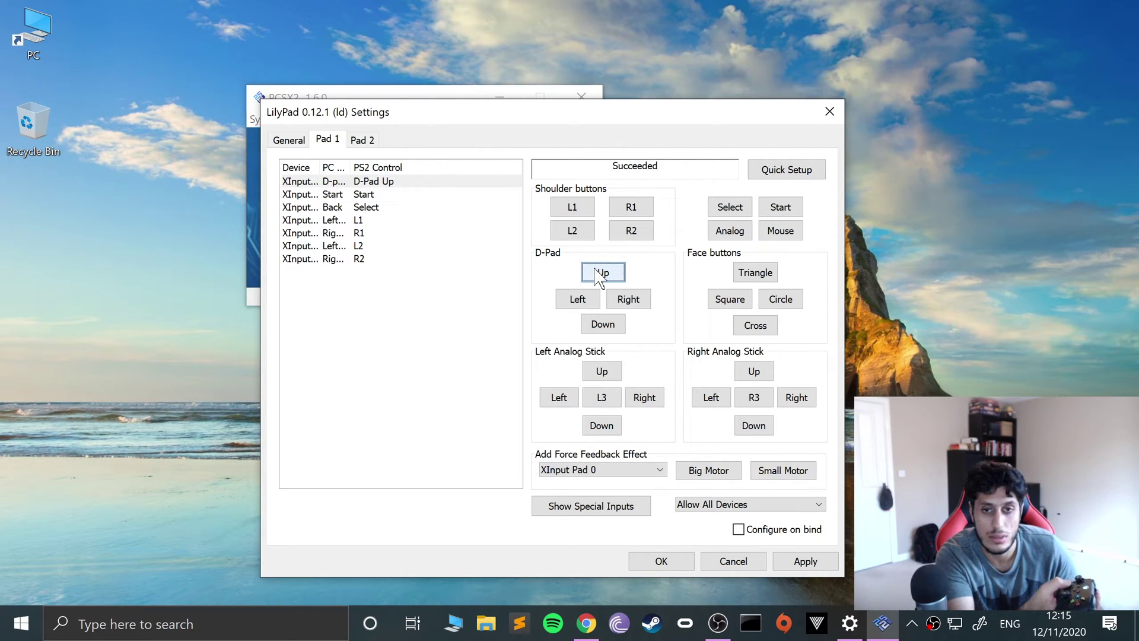
{"action": "left_click", "coordinate": [593, 302]}
{"action": "left_click", "coordinate": [617, 302]}
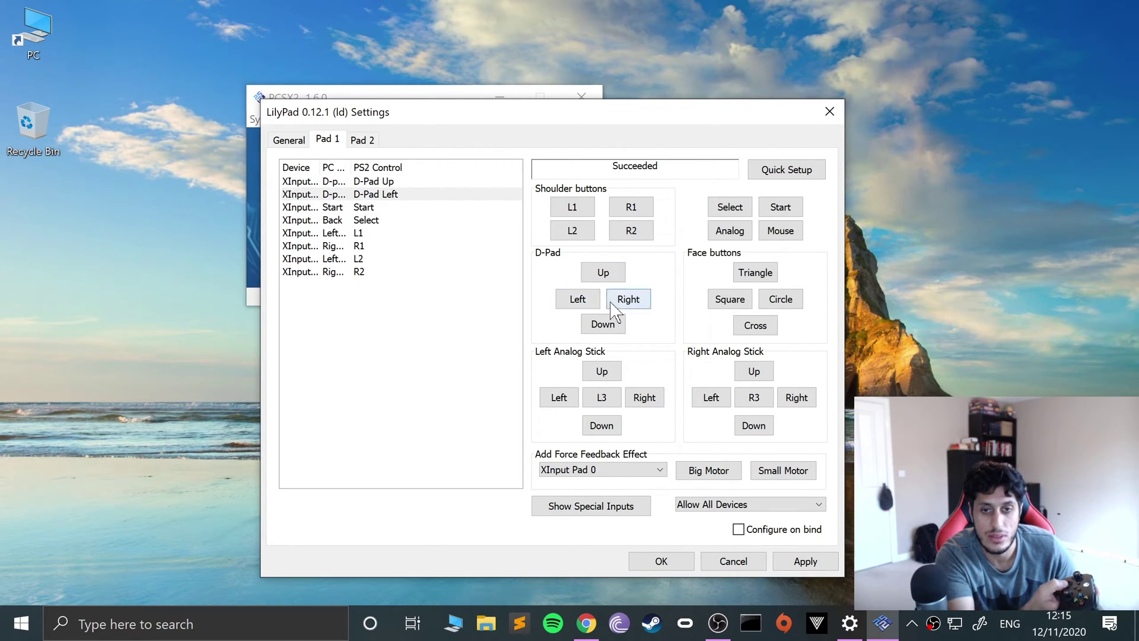
{"action": "left_click", "coordinate": [605, 325]}
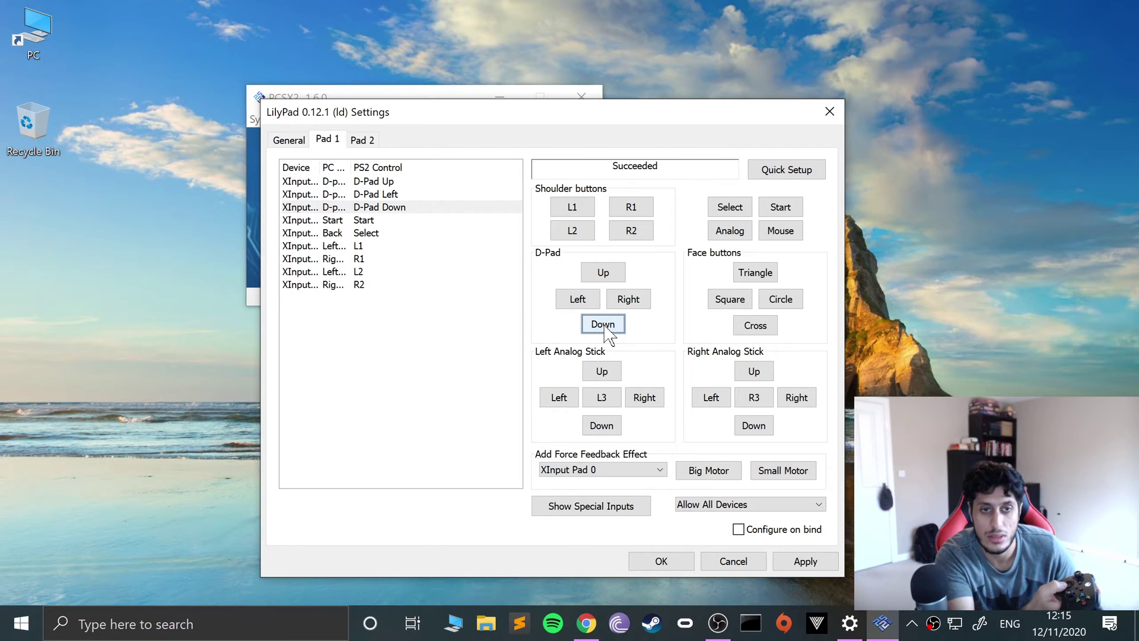
{"action": "left_click", "coordinate": [626, 300]}
{"action": "left_click", "coordinate": [606, 324]}
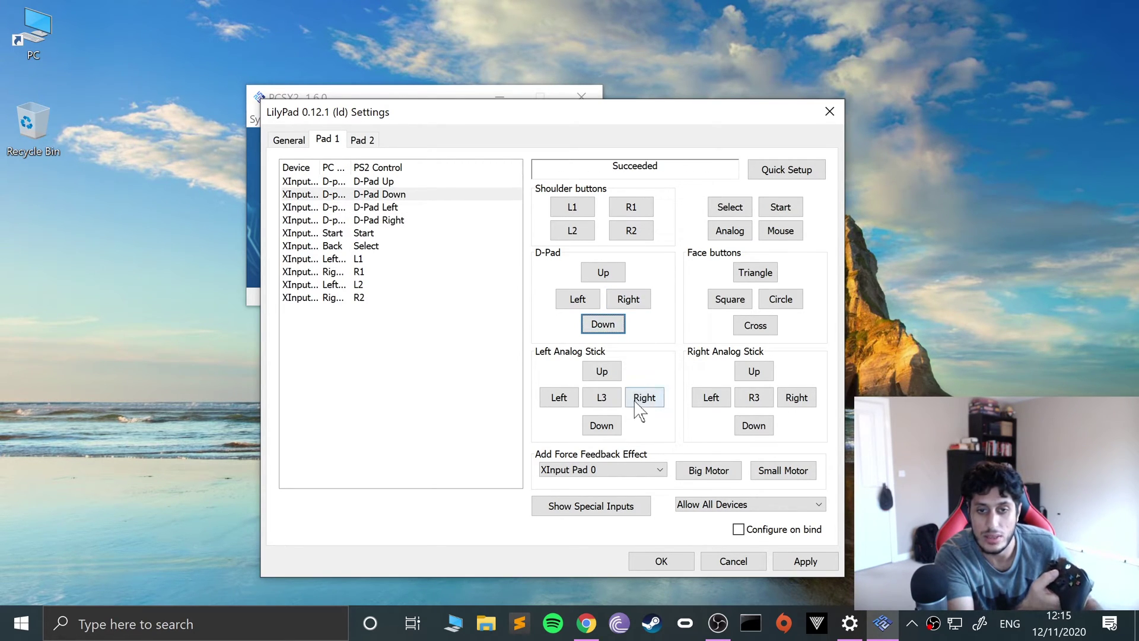
Bind Pad 1's Triangle to the controller's Y, Circle to B, Cross to A and Square to X
{"action": "left_click", "coordinate": [749, 274]}
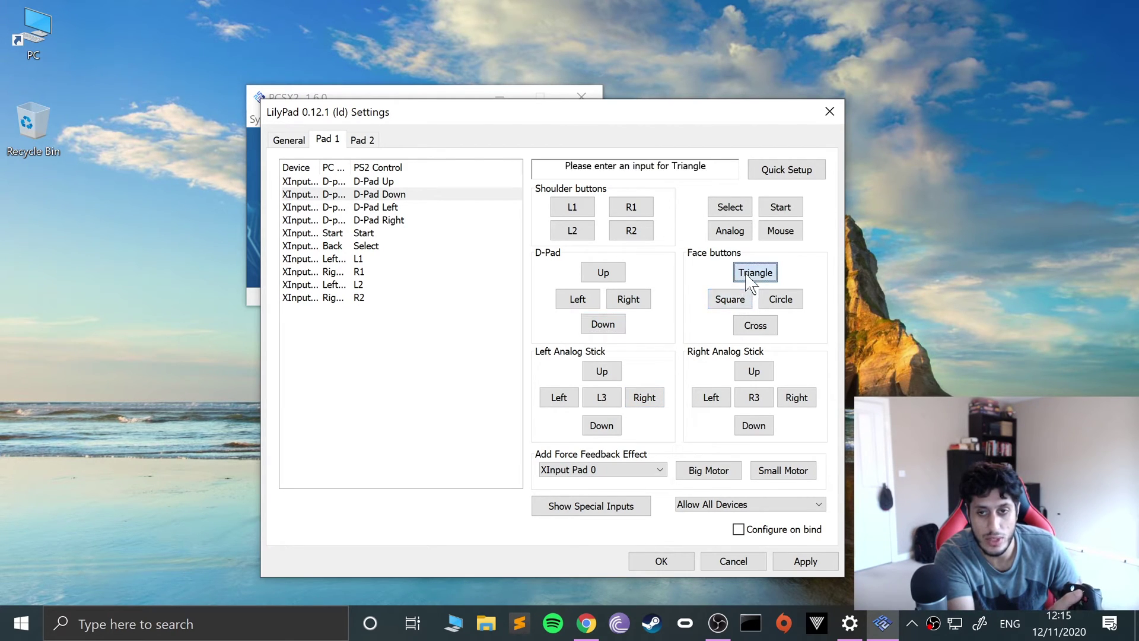
{"action": "left_click", "coordinate": [775, 299]}
{"action": "left_click", "coordinate": [777, 323]}
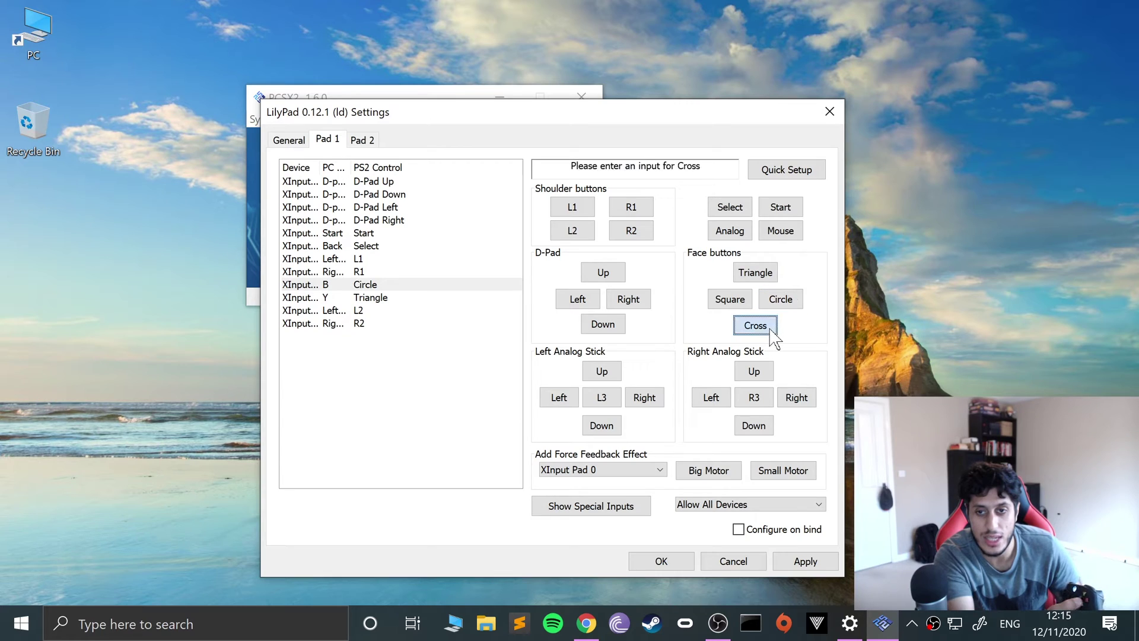
{"action": "left_click", "coordinate": [738, 309]}
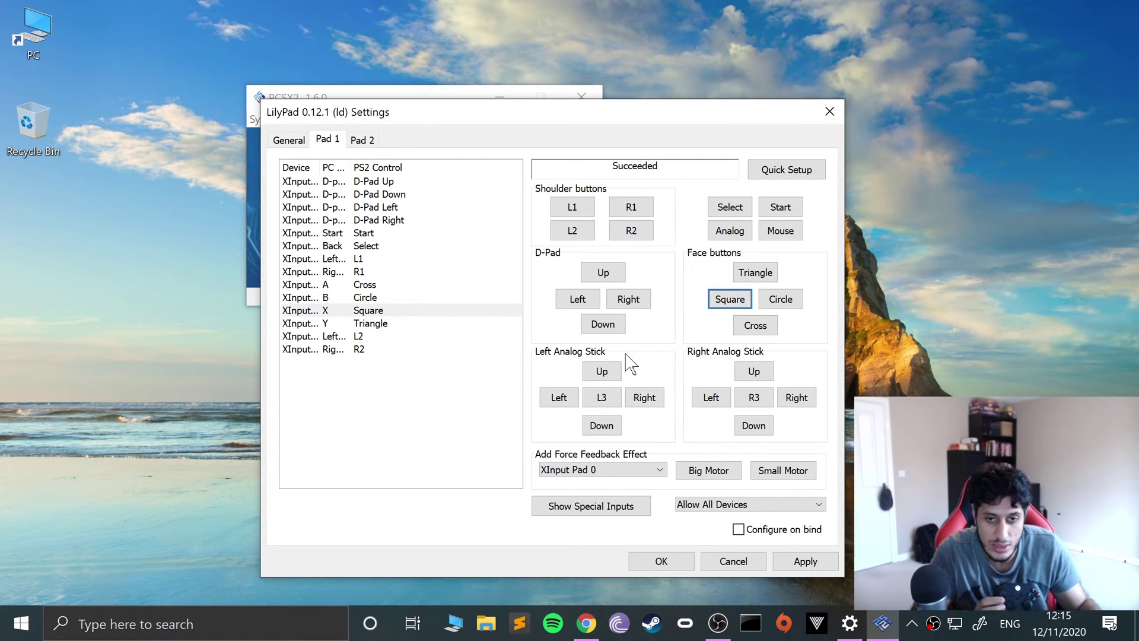
Try to bind the left analog stick's Up, Left and Right directions for Pad 1 to the controller's left stick
{"action": "left_click", "coordinate": [605, 374]}
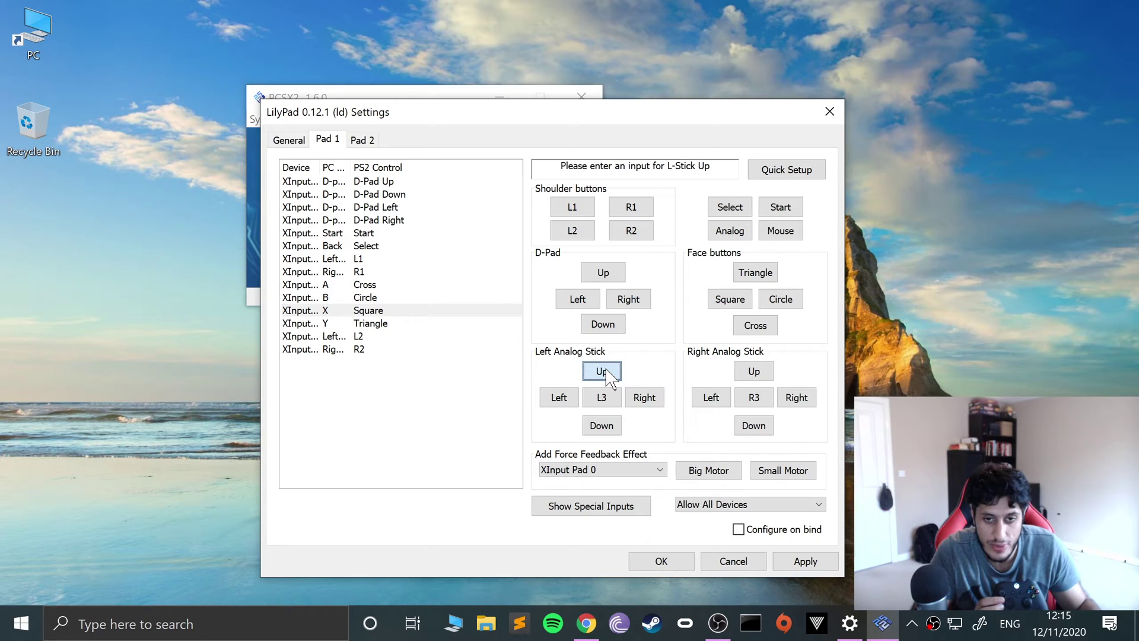
{"action": "left_click", "coordinate": [557, 397]}
{"action": "left_click", "coordinate": [644, 398]}
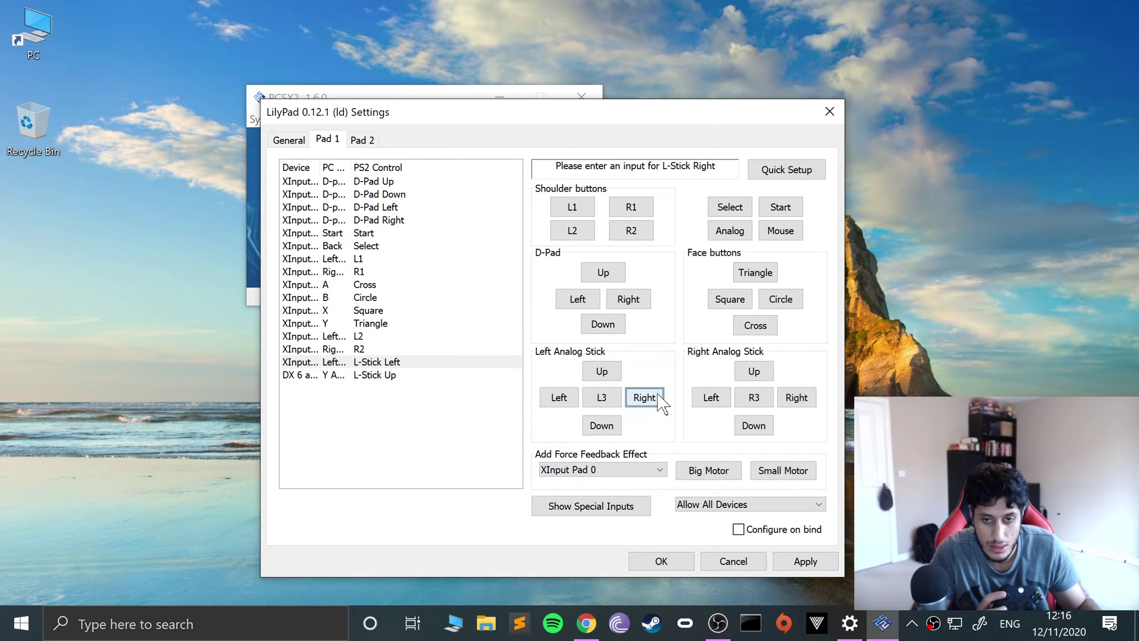
{"action": "left_click", "coordinate": [544, 399]}
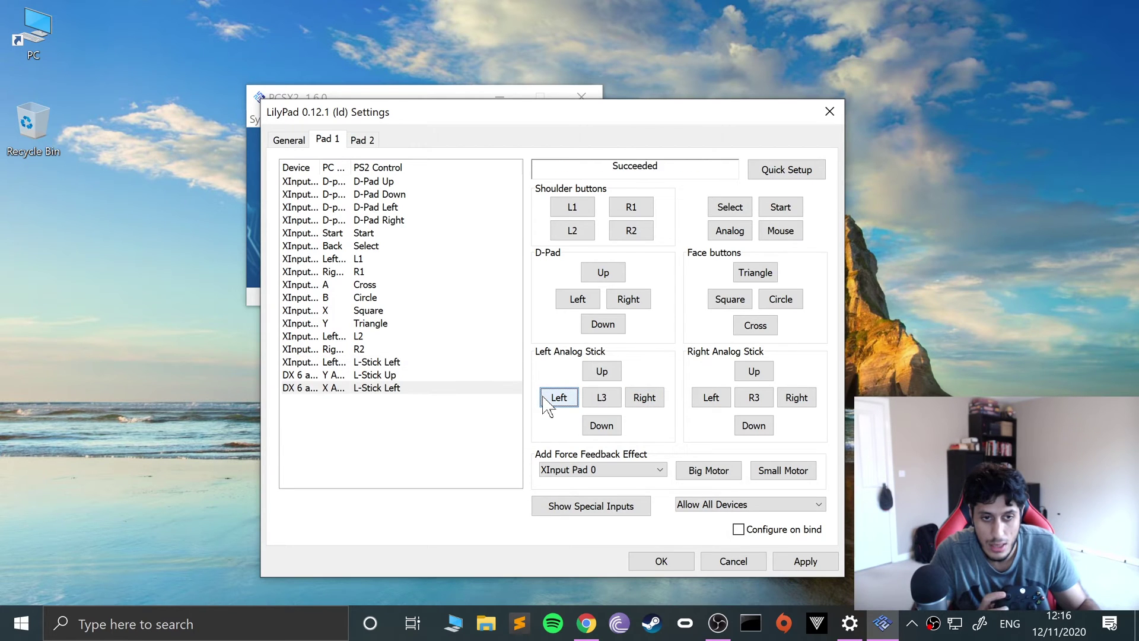
Delete the L-Stick Up binding and both L-Stick Left bindings from Pad 1's list
{"action": "left_click", "coordinate": [362, 349]}
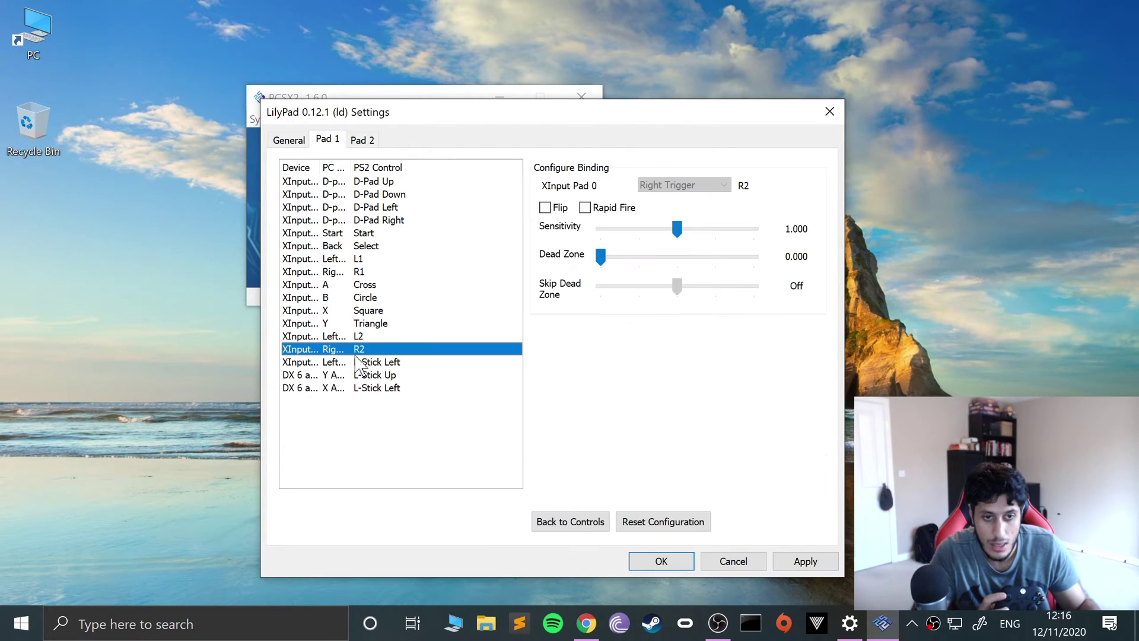
{"action": "left_click", "coordinate": [363, 362]}
{"action": "left_click", "coordinate": [372, 375]}
{"action": "left_click", "coordinate": [367, 367]}
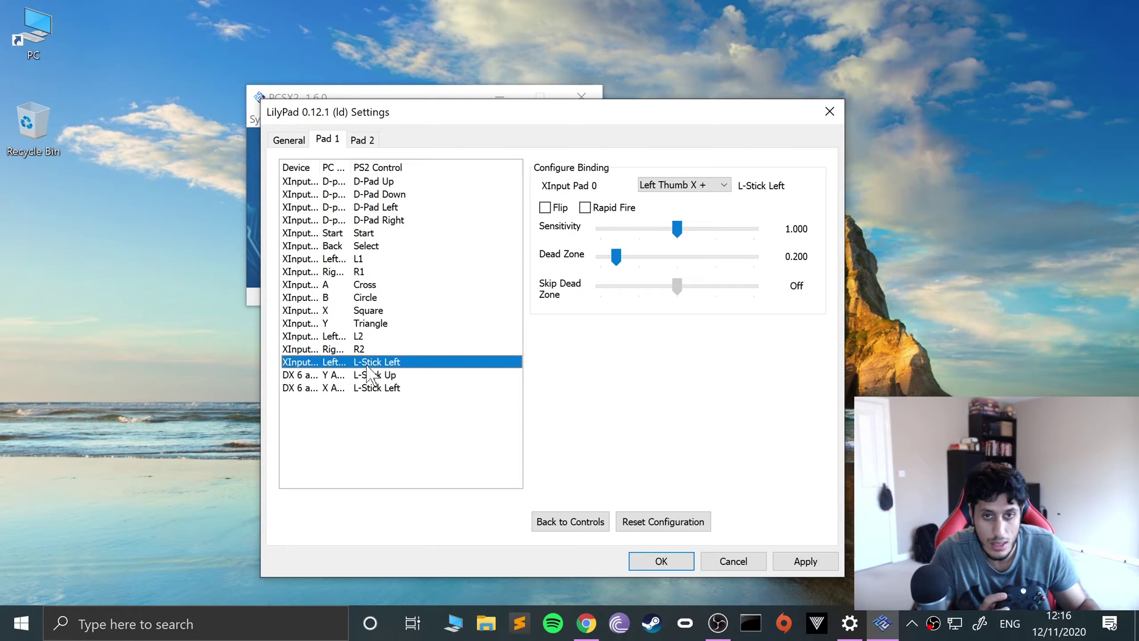
{"action": "key", "text": "Delete"}
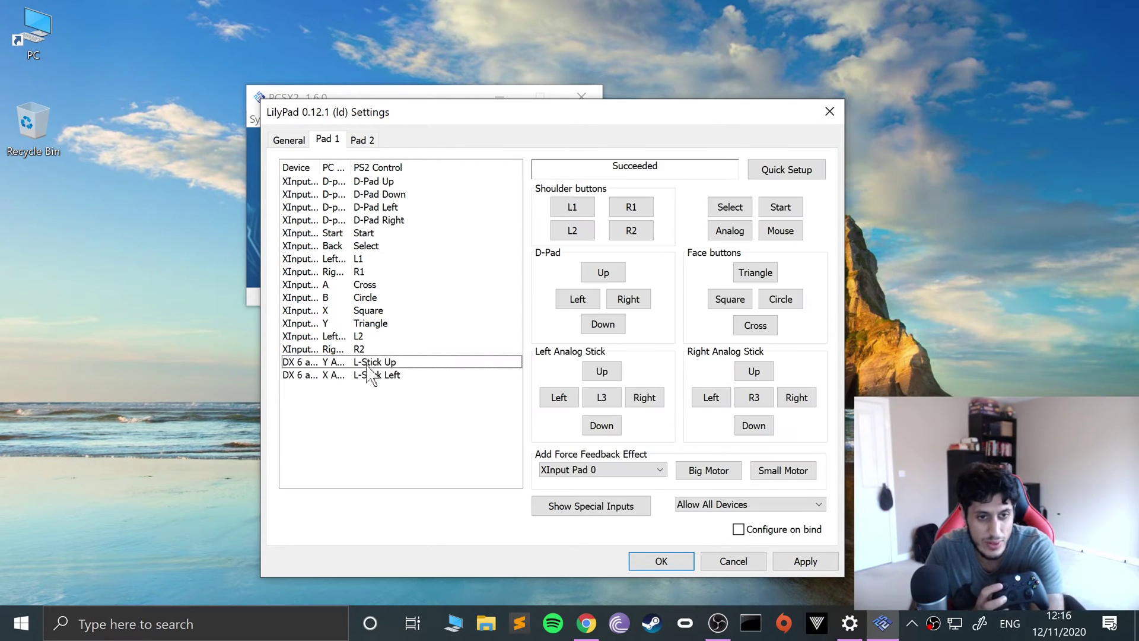
{"action": "left_click", "coordinate": [367, 366]}
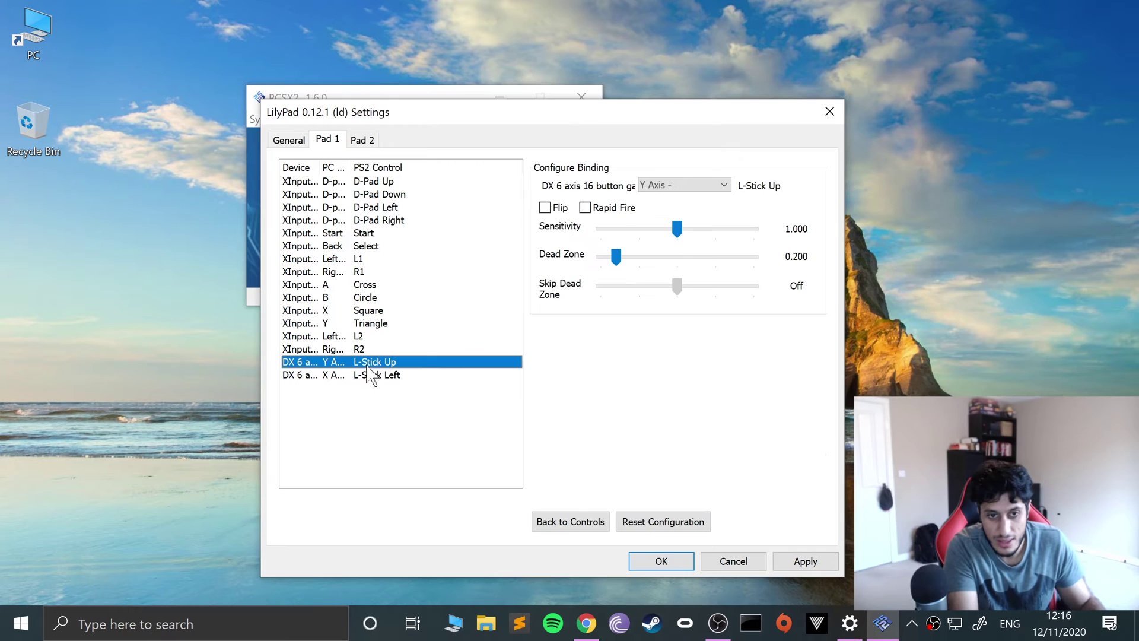
{"action": "key", "text": "Delete"}
{"action": "left_click", "coordinate": [372, 365]}
{"action": "key", "text": "Delete"}
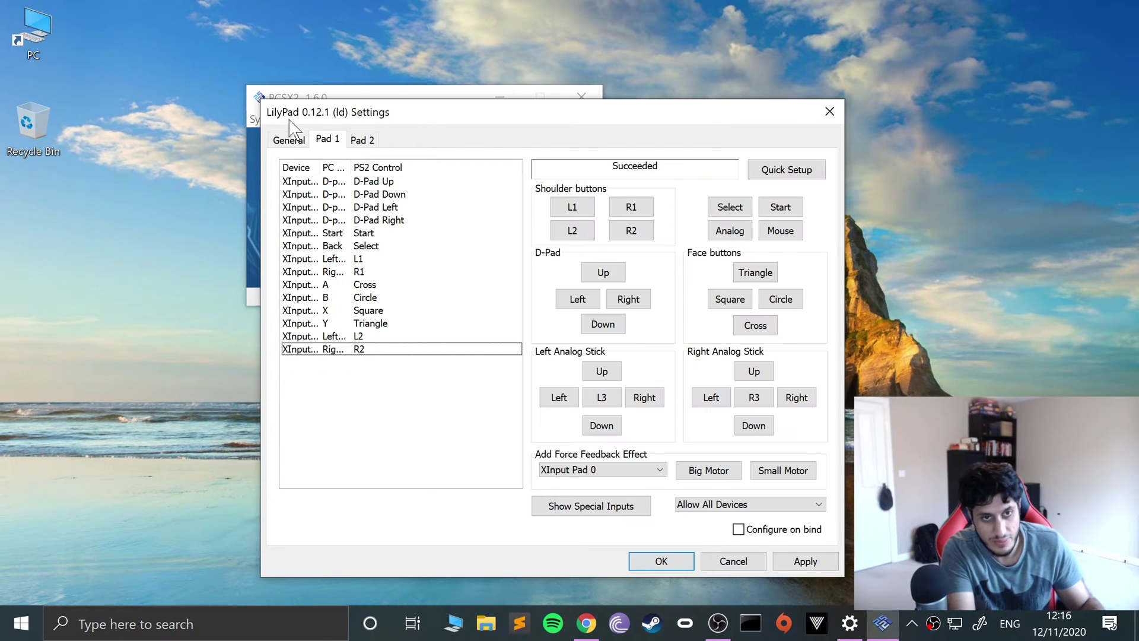
Bind Pad 1's left analog stick Up, Left, Right, Down and L3 to the controller's left stick
{"action": "left_click", "coordinate": [590, 378]}
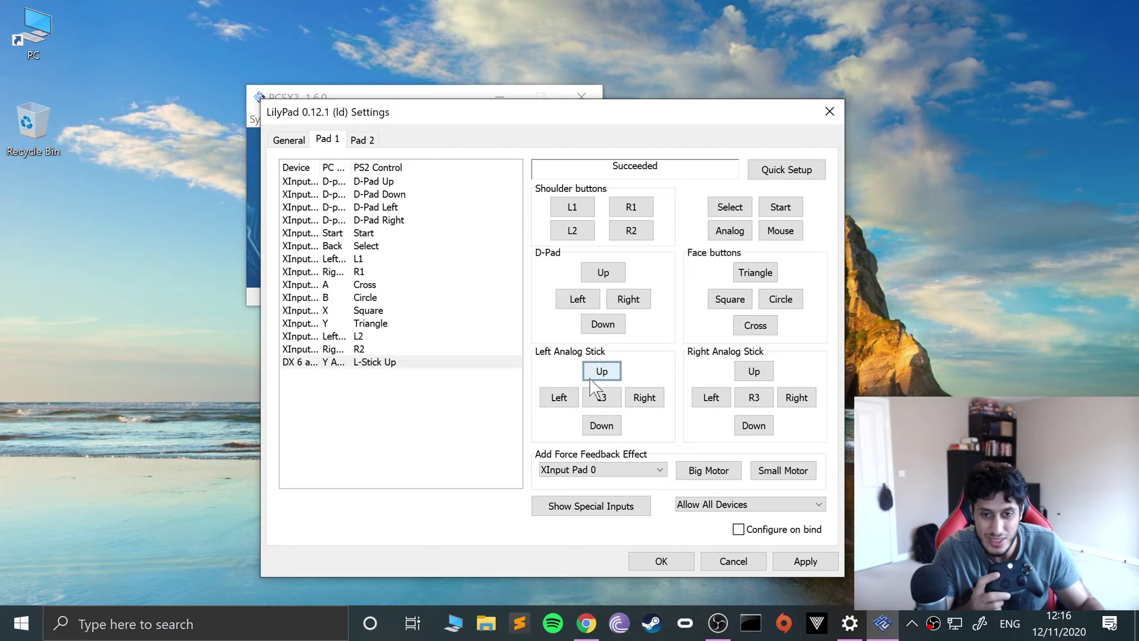
{"action": "left_click", "coordinate": [566, 398]}
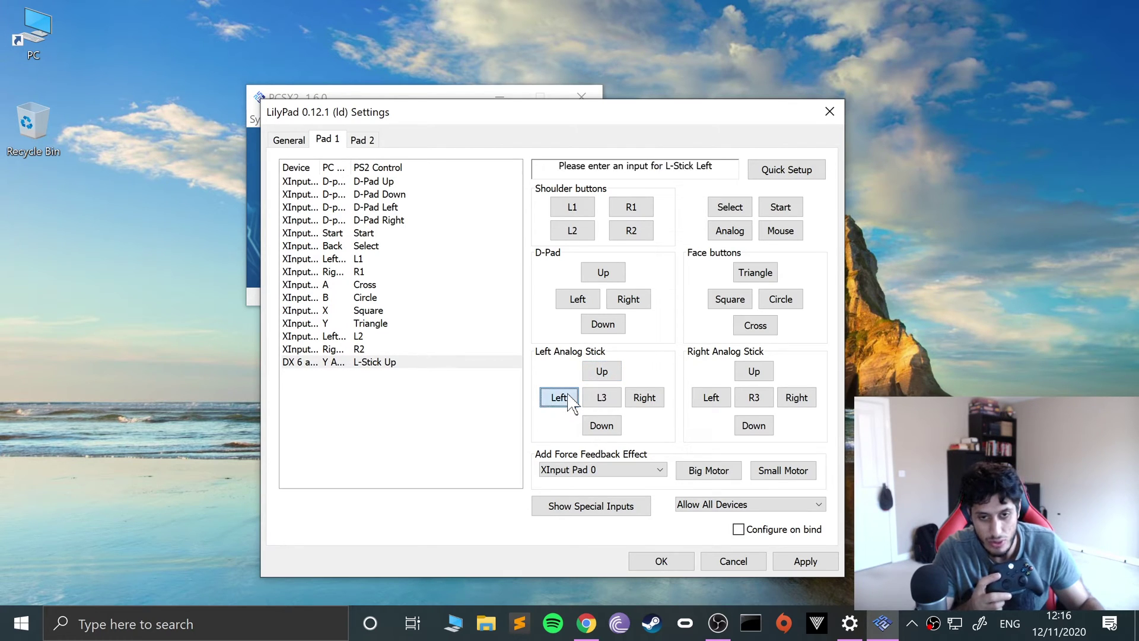
{"action": "left_click", "coordinate": [651, 401]}
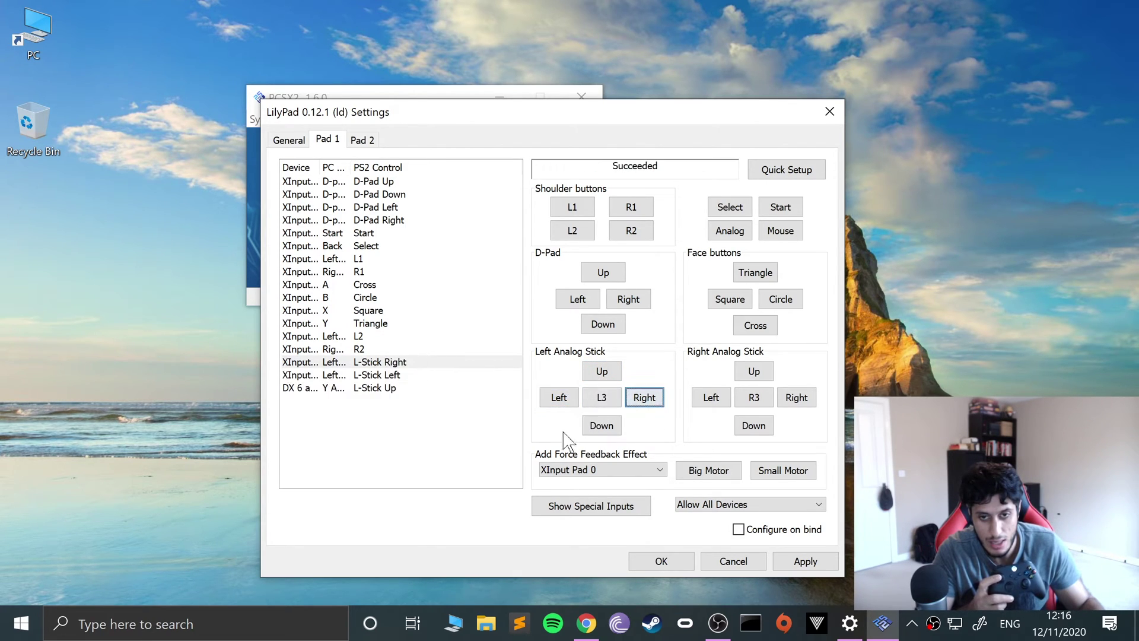
{"action": "left_click", "coordinate": [600, 423]}
{"action": "left_click", "coordinate": [601, 398]}
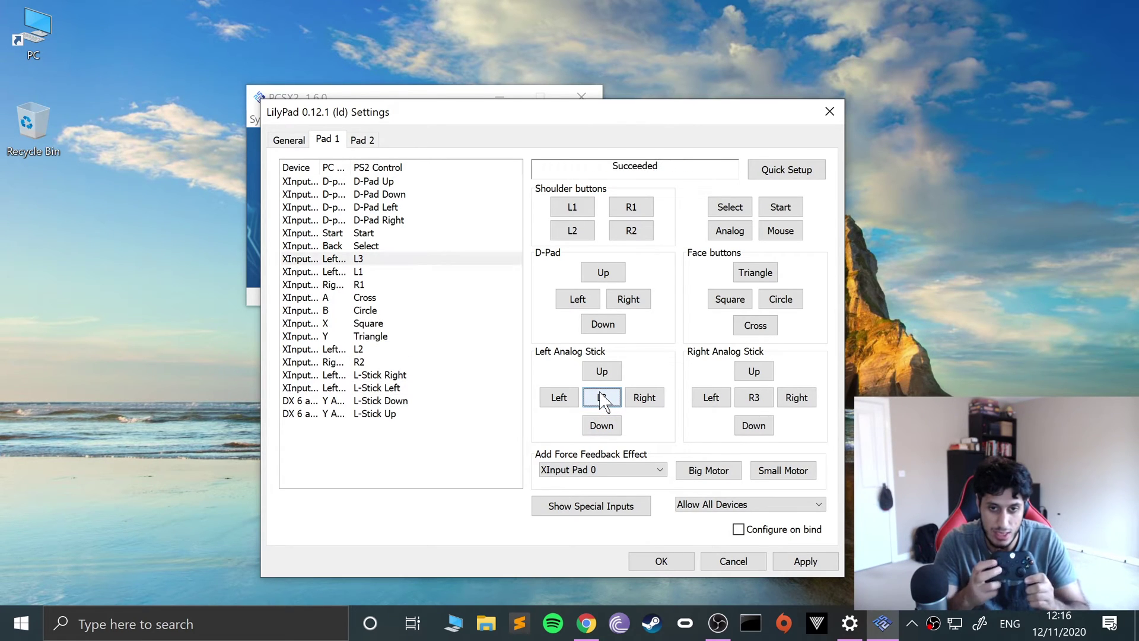
Bind Pad 1's right analog stick Up, Left, Right, Down and R3 to the controller's right stick
{"action": "left_click", "coordinate": [753, 372]}
{"action": "left_click", "coordinate": [711, 397]}
{"action": "left_click", "coordinate": [796, 398]}
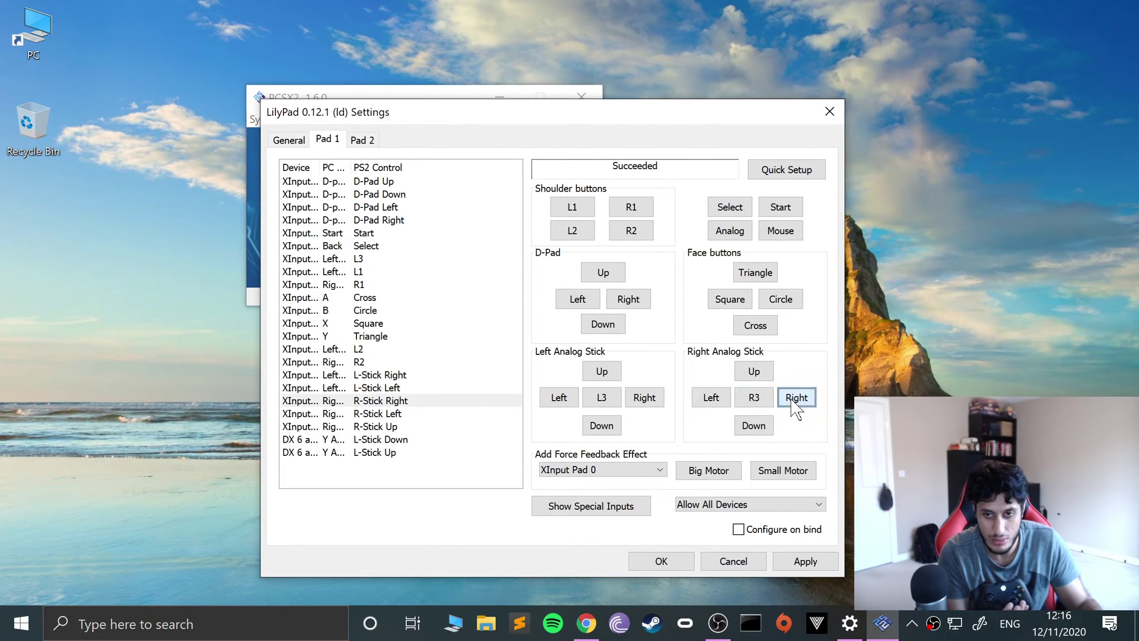
{"action": "left_click", "coordinate": [757, 430]}
{"action": "left_click", "coordinate": [762, 399]}
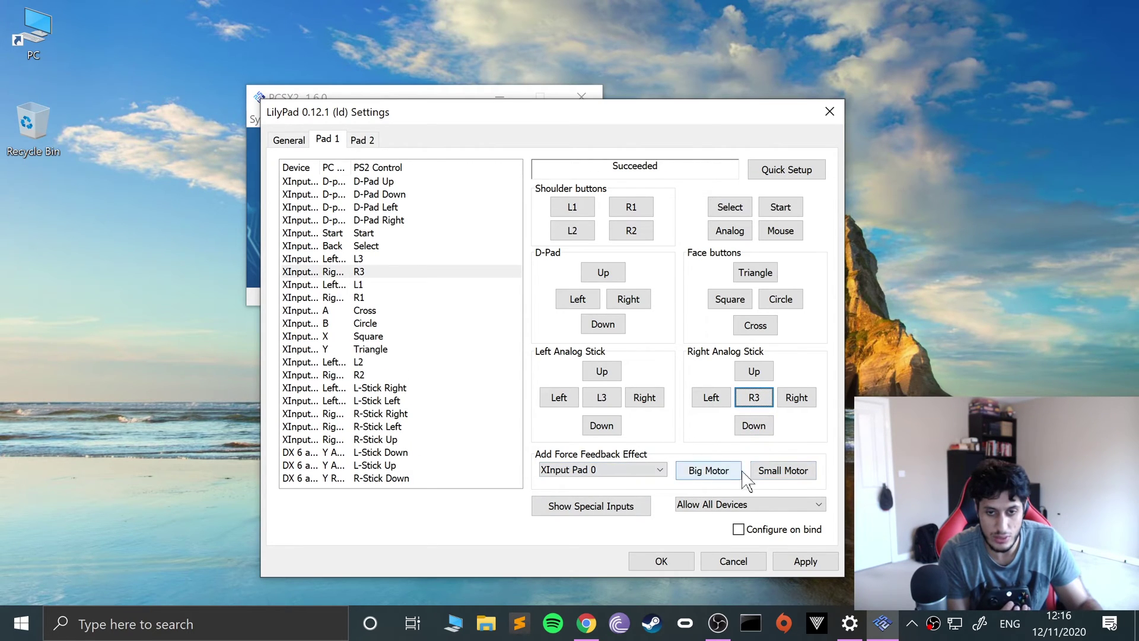
Add Big Motor and Small Motor force feedback effects for XInput Pad 0, testing each one
{"action": "left_click", "coordinate": [715, 473]}
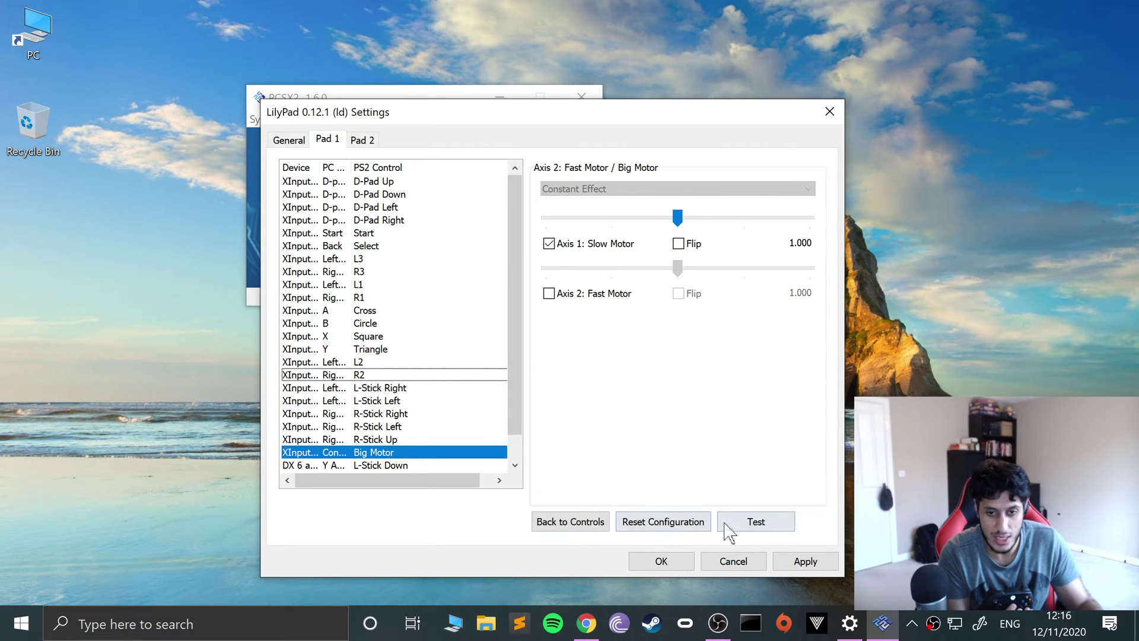
{"action": "left_click", "coordinate": [728, 524]}
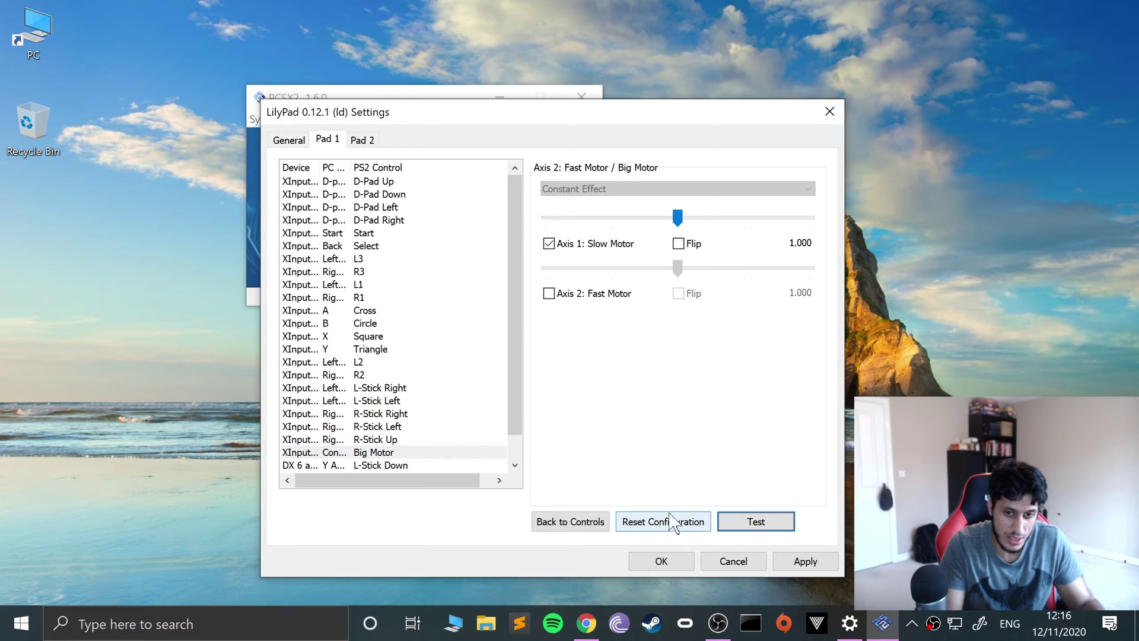
{"action": "left_click", "coordinate": [572, 521]}
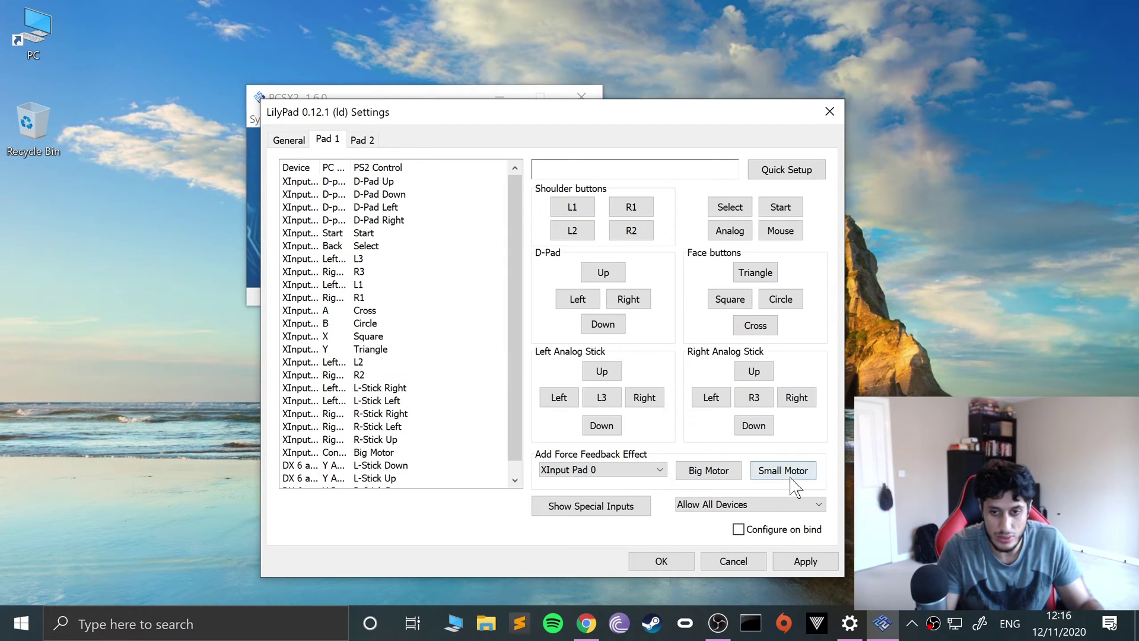
{"action": "left_click", "coordinate": [791, 478]}
{"action": "left_click", "coordinate": [757, 520]}
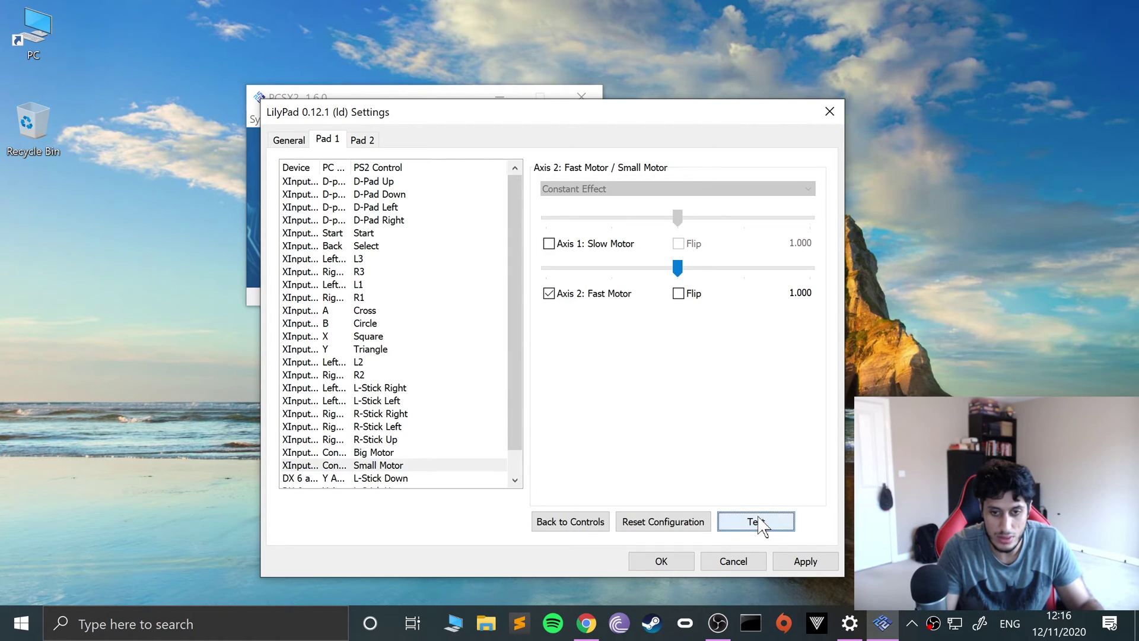
{"action": "left_click", "coordinate": [564, 522]}
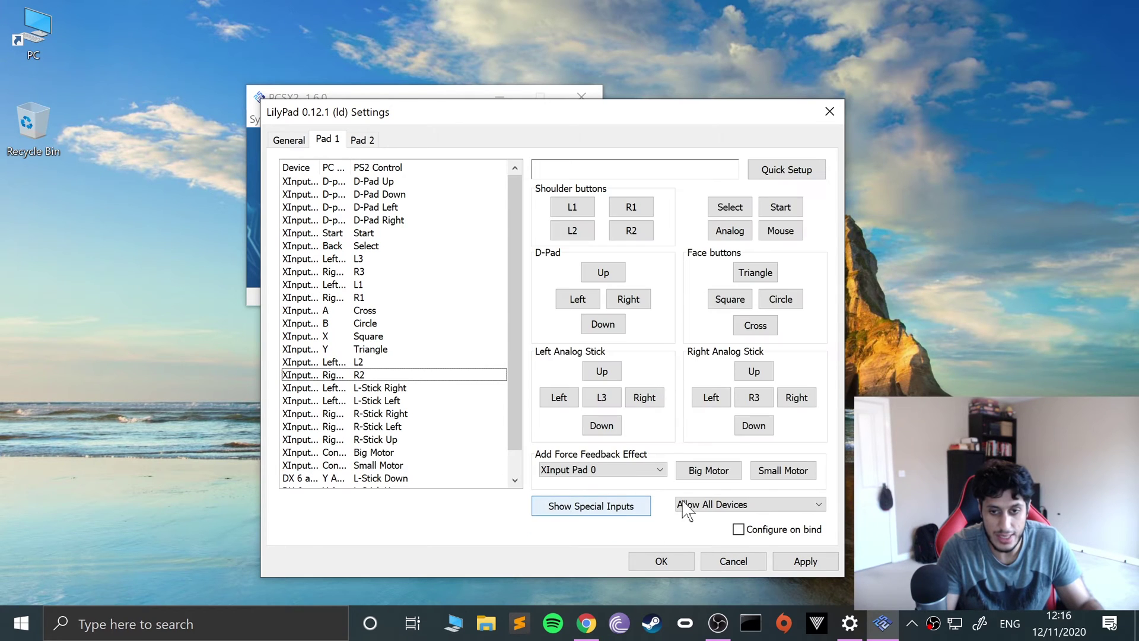
Check the force feedback and allowed device choices for Pad 1, and close the LilyPad settings without saving
{"action": "left_click", "coordinate": [620, 473]}
{"action": "left_click", "coordinate": [620, 473]}
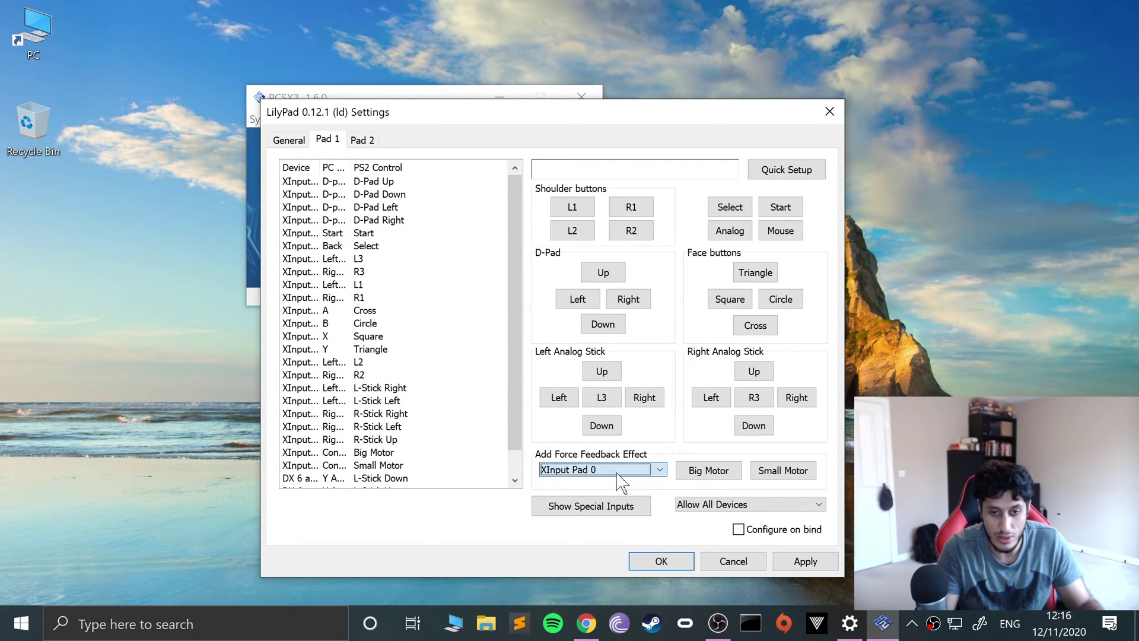
{"action": "left_click", "coordinate": [691, 505]}
{"action": "left_click", "coordinate": [657, 522]}
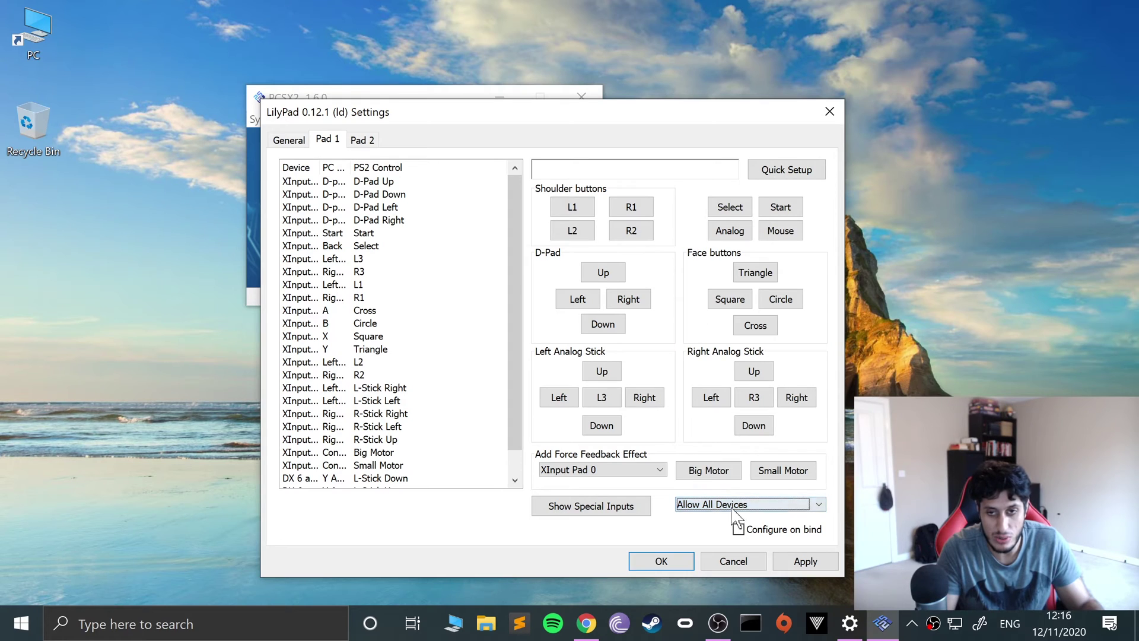
{"action": "left_click", "coordinate": [762, 561]}
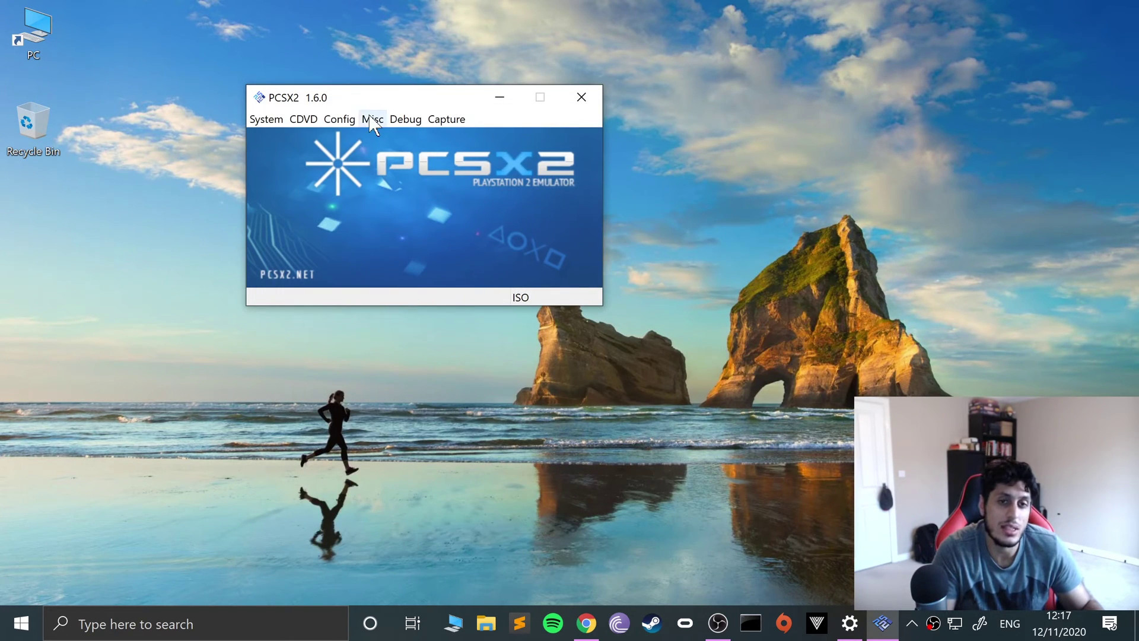
Reopen the controller plugin settings for Pad 1 and bind L1, L2, R1 and R2 to the controller's matching shoulder inputs
{"action": "left_click", "coordinate": [340, 119]}
{"action": "mouse_move", "coordinate": [374, 225]}
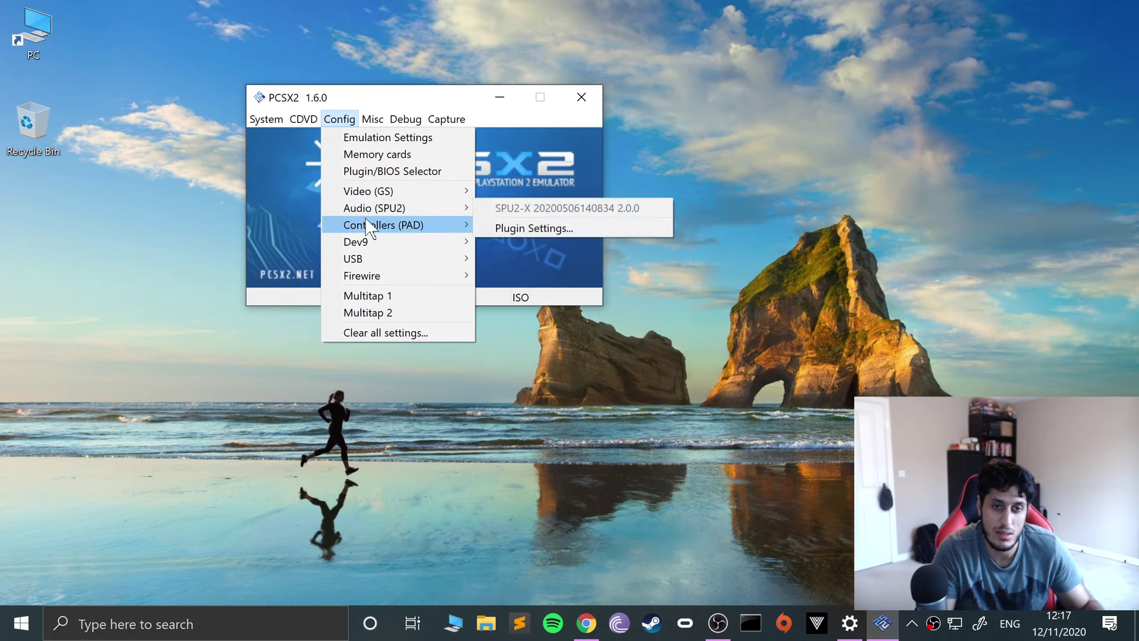
{"action": "left_click", "coordinate": [510, 243]}
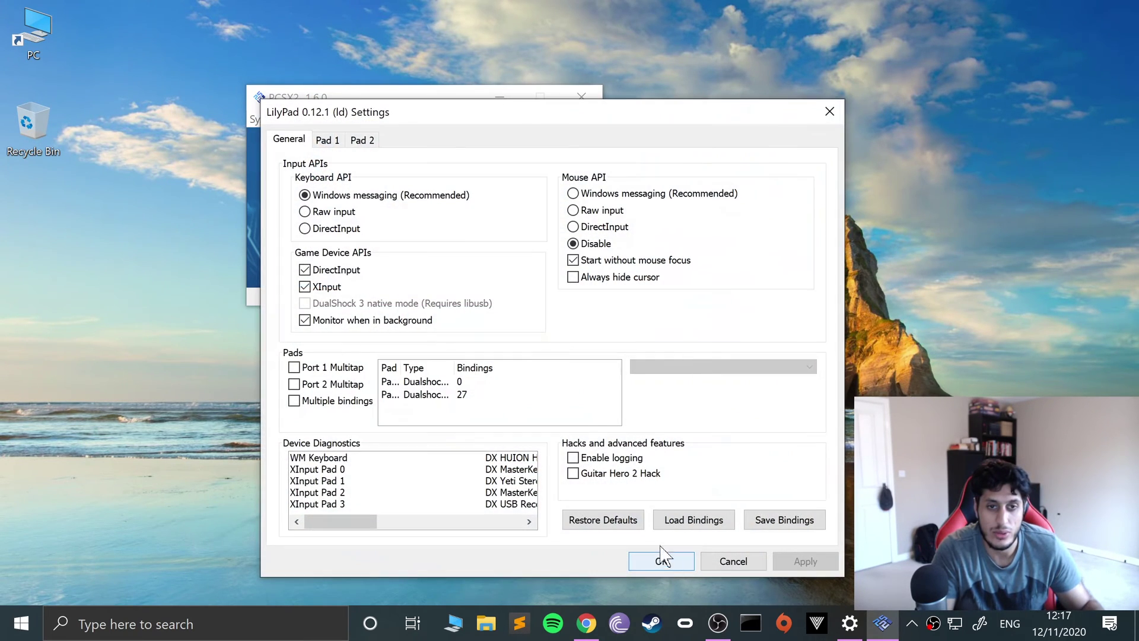
{"action": "left_click", "coordinate": [327, 140]}
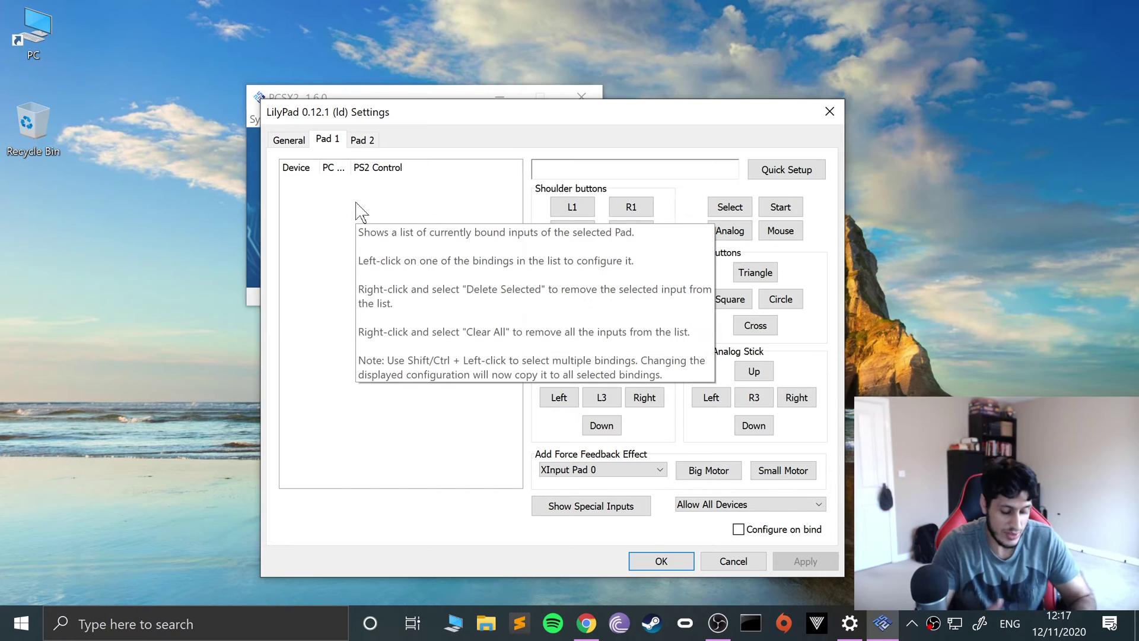
{"action": "left_click", "coordinate": [569, 206]}
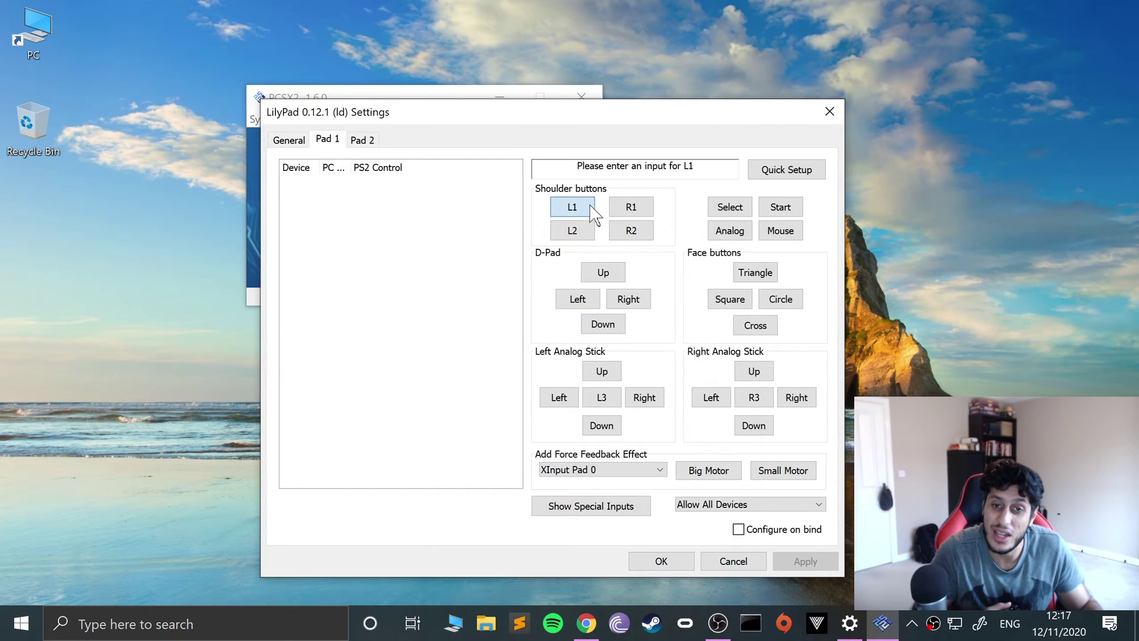
{"action": "left_click", "coordinate": [573, 231]}
{"action": "left_click", "coordinate": [629, 209]}
{"action": "left_click", "coordinate": [626, 233]}
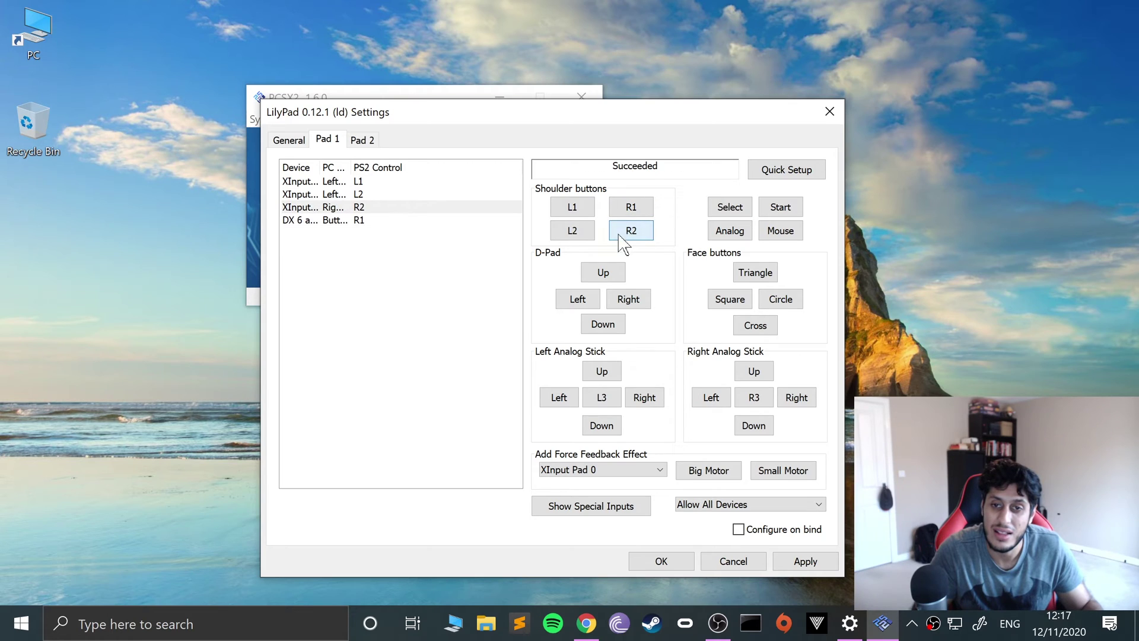
Bind Pad 1's Select to Back, Start to Start, and D-Pad Up, Left, Right and Down to the matching directions
{"action": "left_click", "coordinate": [715, 214]}
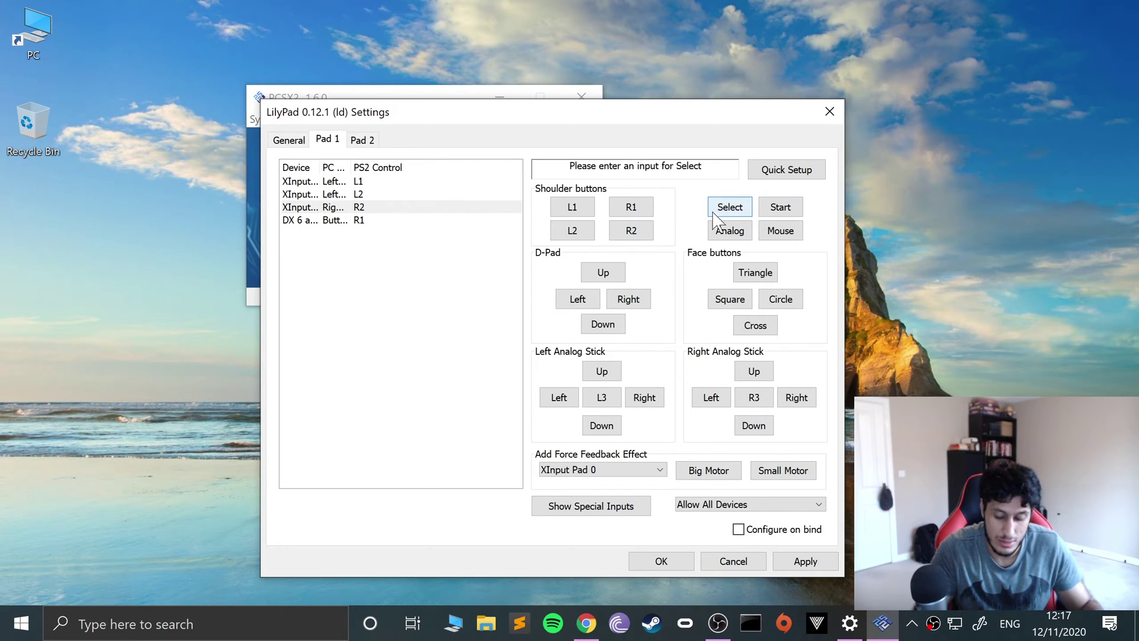
{"action": "left_click", "coordinate": [778, 212]}
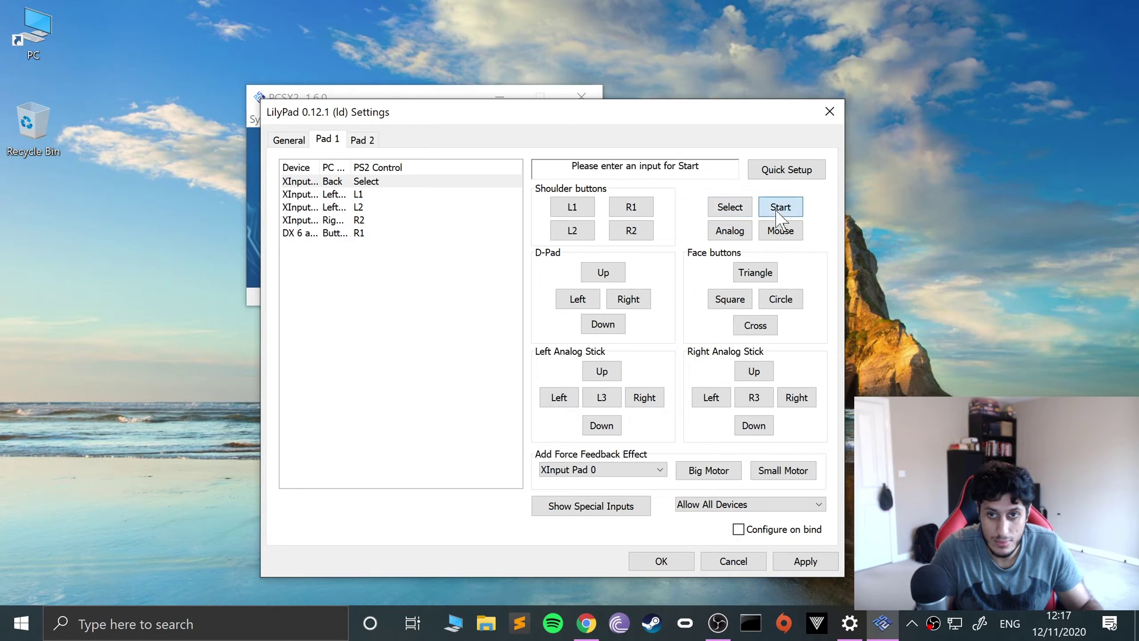
{"action": "left_click", "coordinate": [617, 278]}
{"action": "left_click", "coordinate": [588, 299]}
{"action": "left_click", "coordinate": [619, 300]}
{"action": "left_click", "coordinate": [604, 324]}
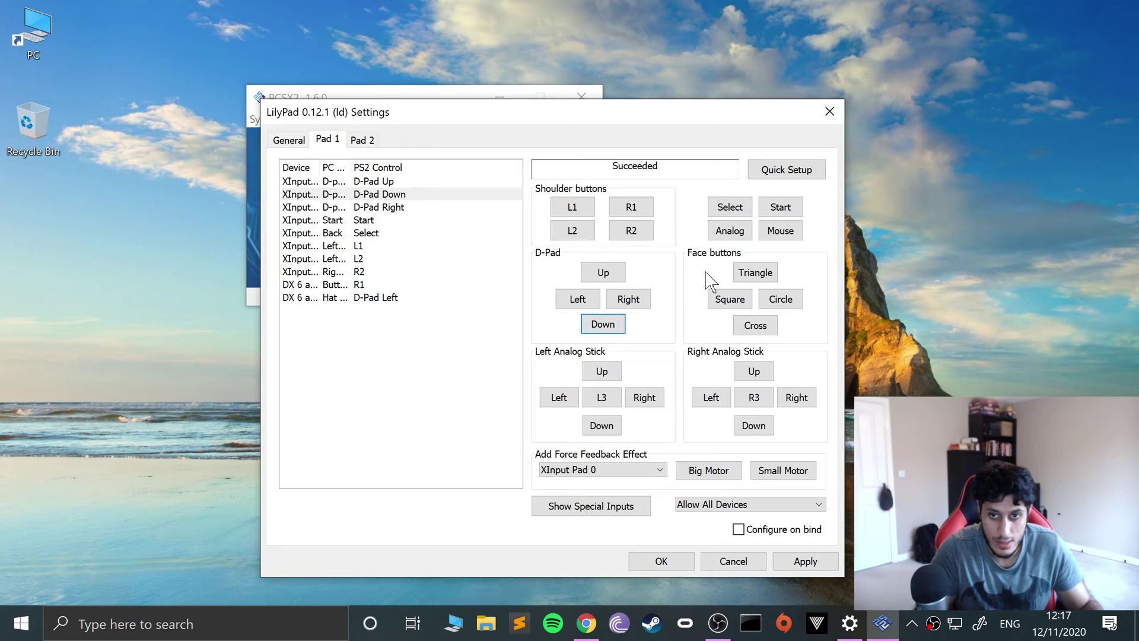
Bind Pad 1's face buttons Triangle, Square, Cross and Circle to the controller's Y, X, A and B
{"action": "left_click", "coordinate": [742, 276]}
{"action": "left_click", "coordinate": [733, 299]}
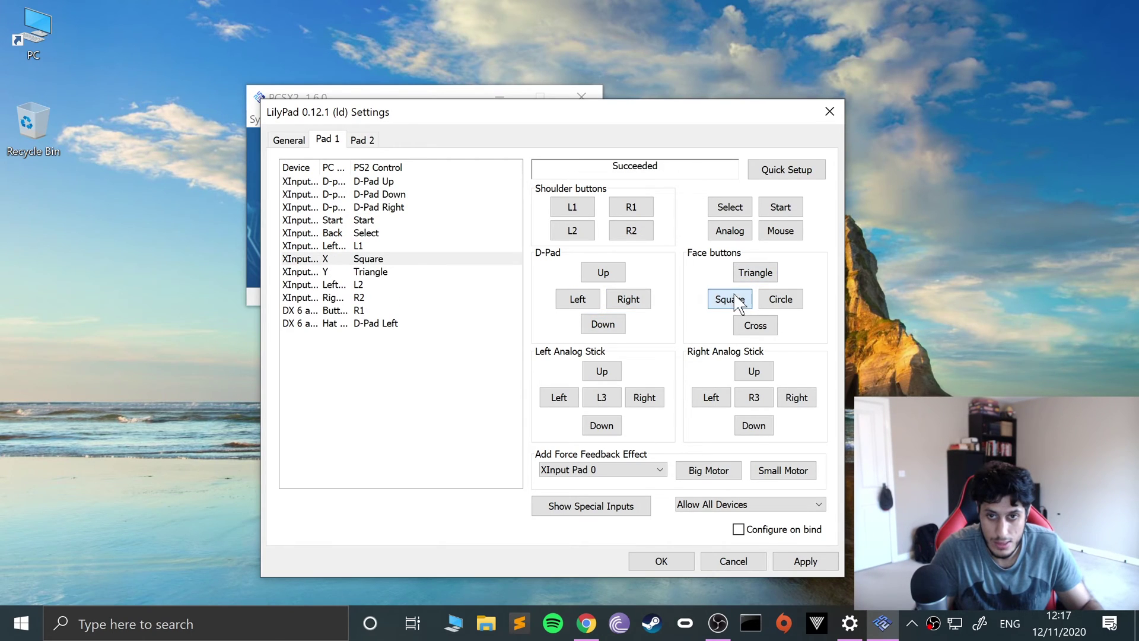
{"action": "left_click", "coordinate": [746, 327]}
{"action": "left_click", "coordinate": [780, 300]}
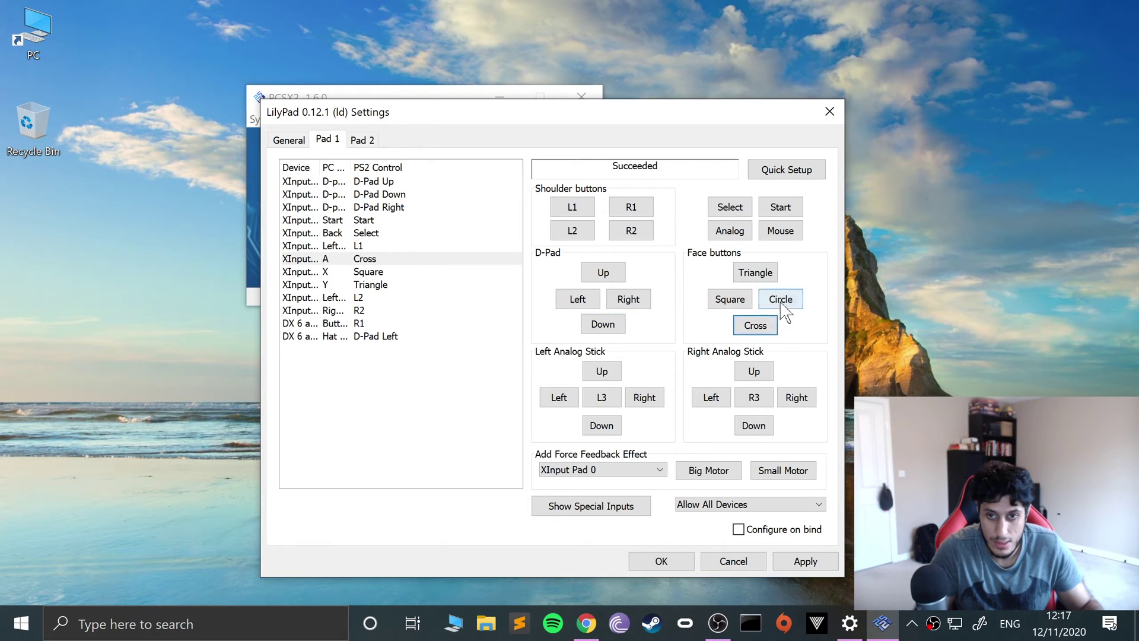
Bind Pad 1's right analog stick Up, Left, Right, Down and R3 to the controller's matching right stick inputs
{"action": "left_click", "coordinate": [766, 376]}
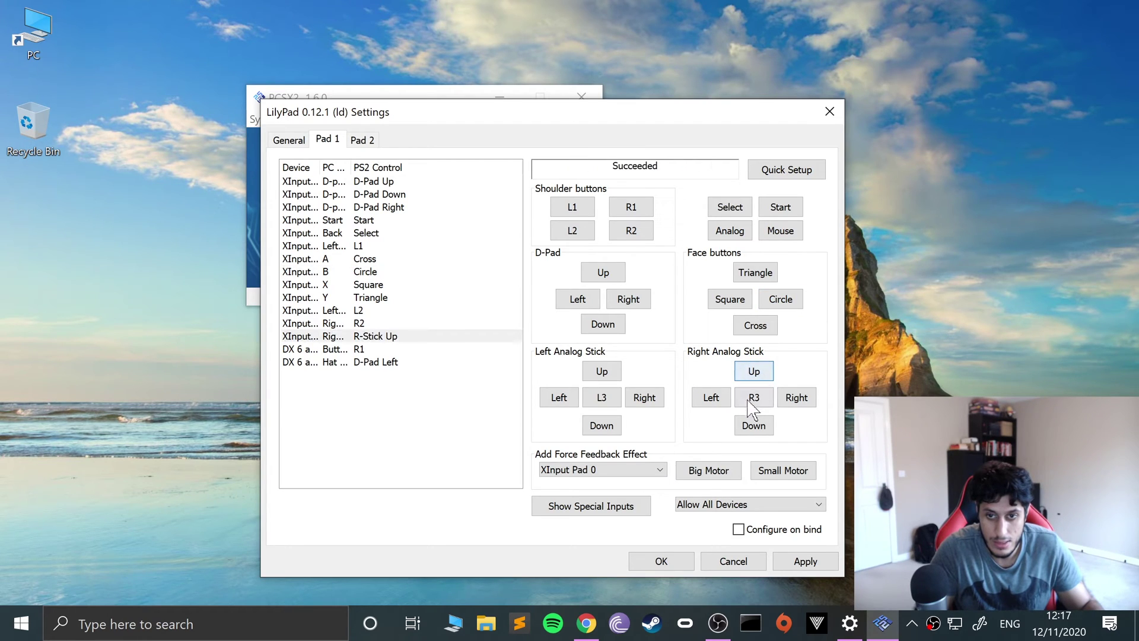
{"action": "left_click", "coordinate": [710, 400]}
{"action": "left_click", "coordinate": [793, 399]}
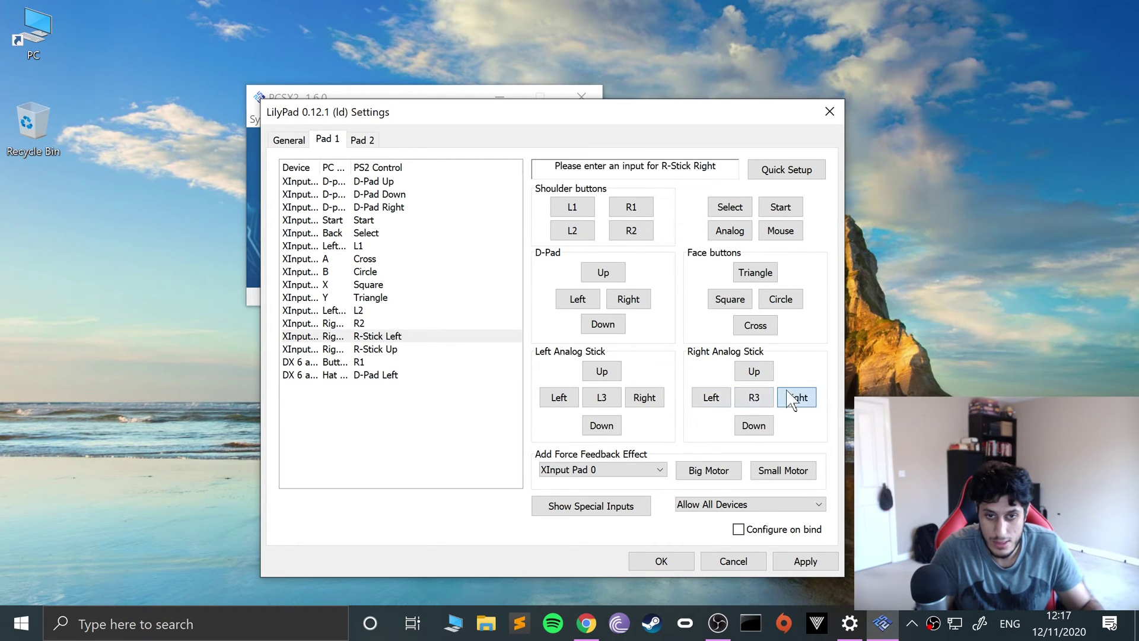
{"action": "left_click", "coordinate": [754, 425]}
{"action": "left_click", "coordinate": [753, 399]}
Bind Pad 1's left analog stick Up, Left, Right, Down and L3 to the matching left stick inputs, and save the LilyPad settings
{"action": "left_click", "coordinate": [600, 372]}
{"action": "left_click", "coordinate": [566, 399]}
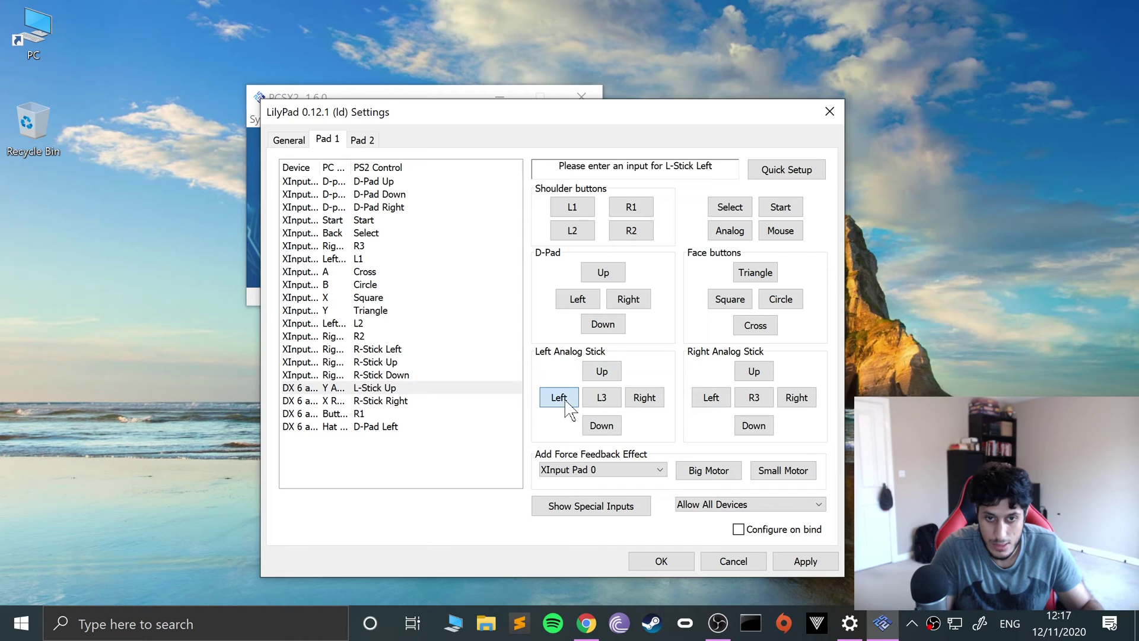
{"action": "left_click", "coordinate": [644, 397]}
{"action": "left_click", "coordinate": [600, 425]}
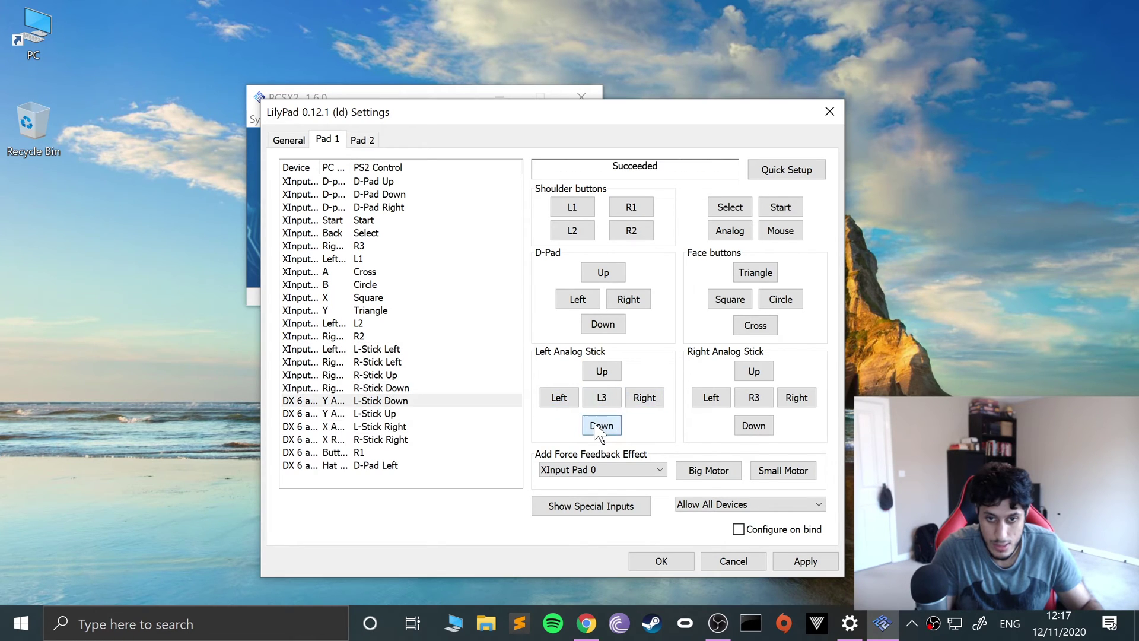
{"action": "left_click", "coordinate": [601, 400]}
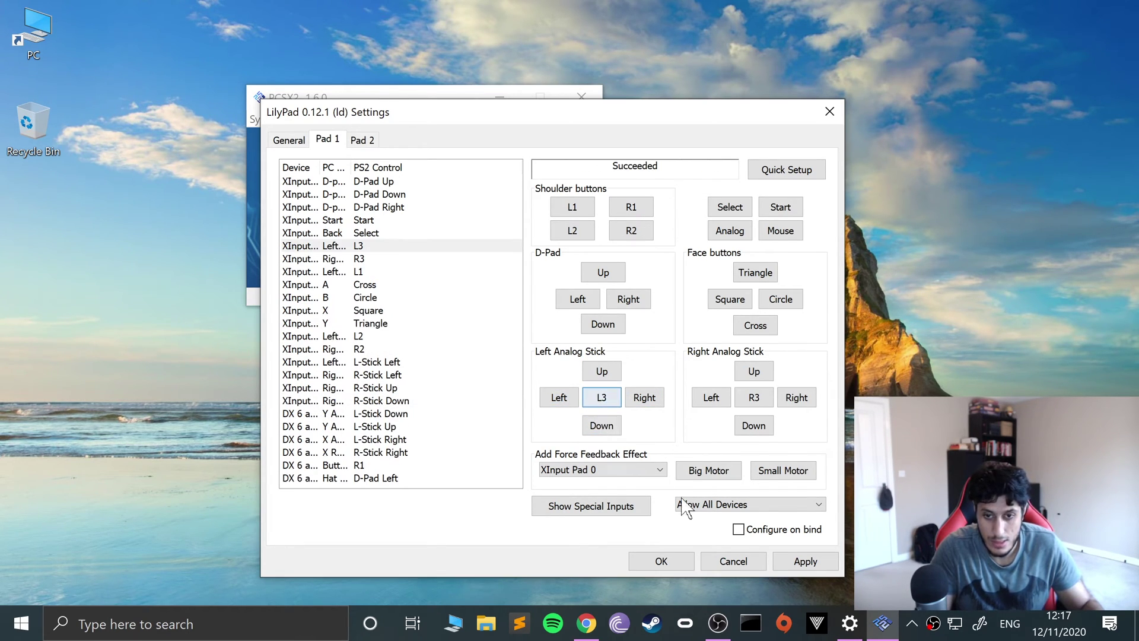
{"action": "left_click", "coordinate": [806, 560]}
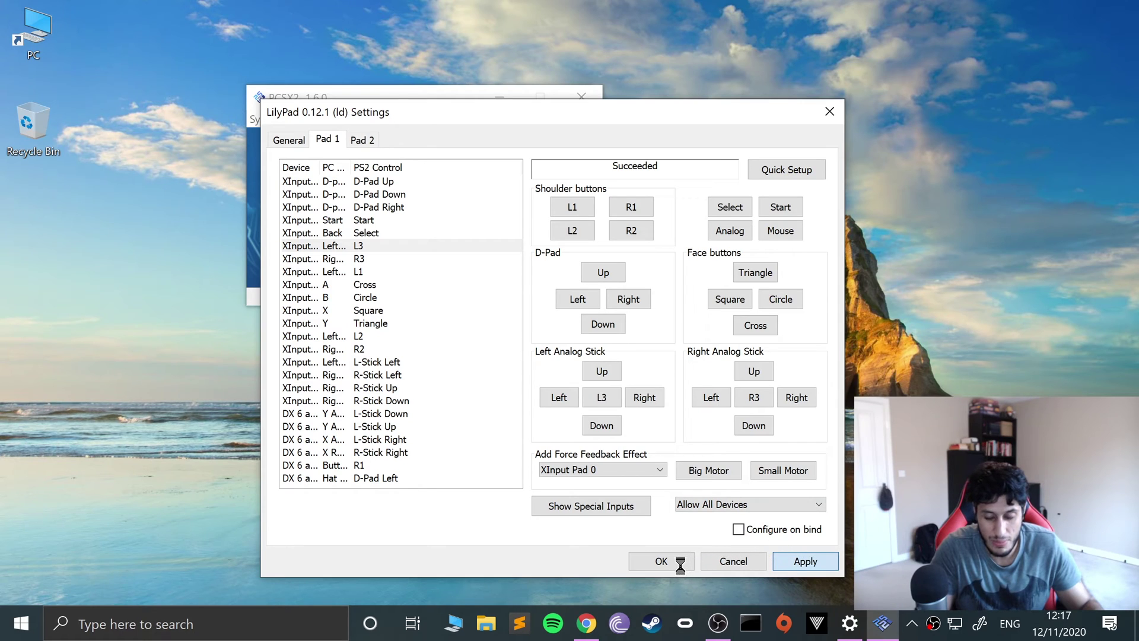
{"action": "left_click", "coordinate": [652, 559]}
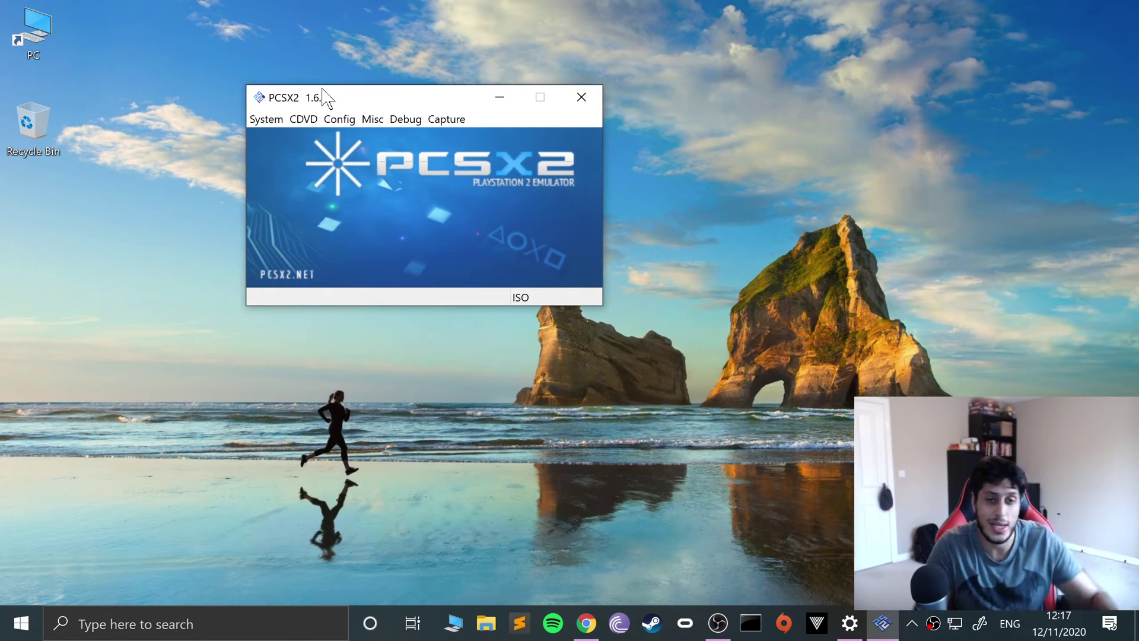
Start a fast ISO boot and browse to the Games folder on Local Disk (D:)
{"action": "left_click", "coordinate": [266, 119]}
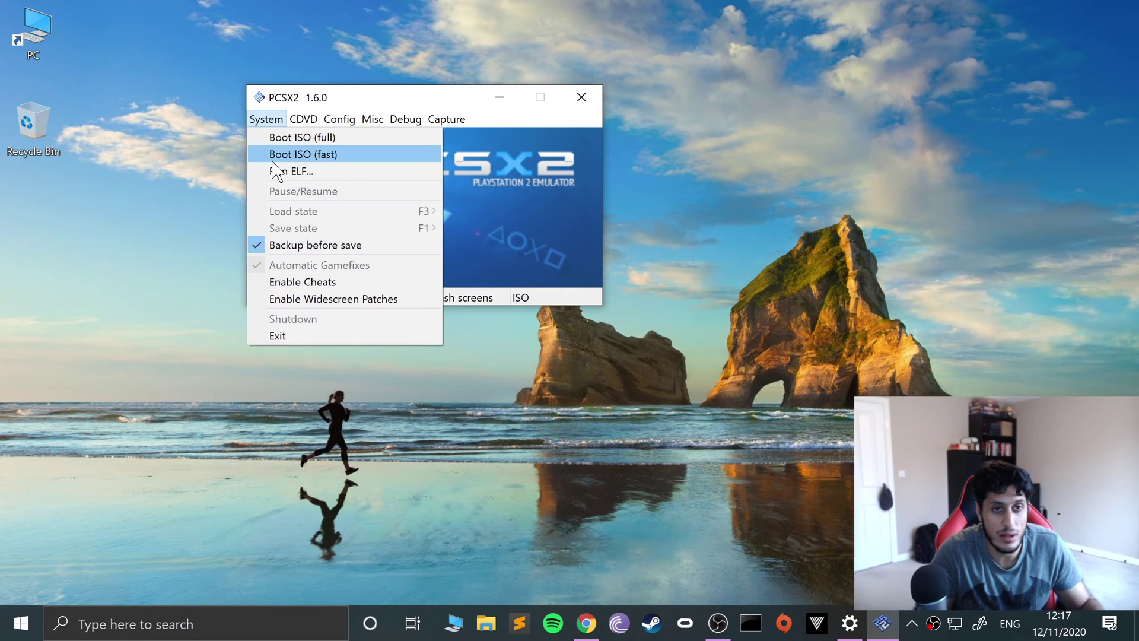
{"action": "left_click", "coordinate": [270, 157]}
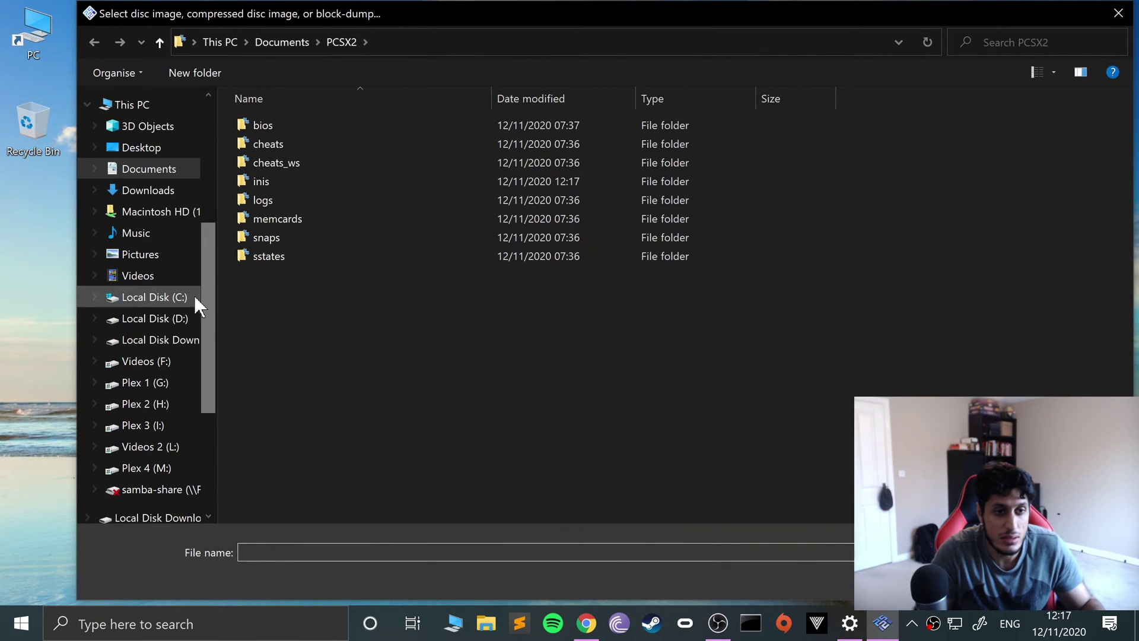
{"action": "left_click", "coordinate": [183, 324]}
{"action": "double_click", "coordinate": [274, 141]}
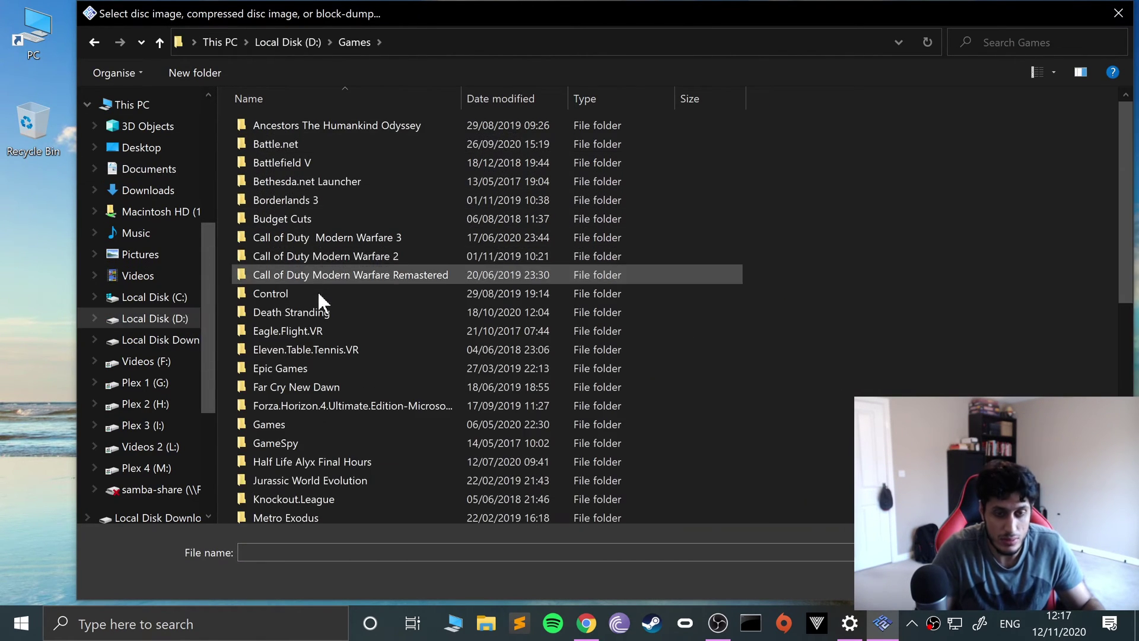
Open the Games subfolder of PCSX2 1.4.0 and boot the Tekken 4.iso disc image
{"action": "type", "text": "pcsx2"}
{"action": "key", "text": "Return"}
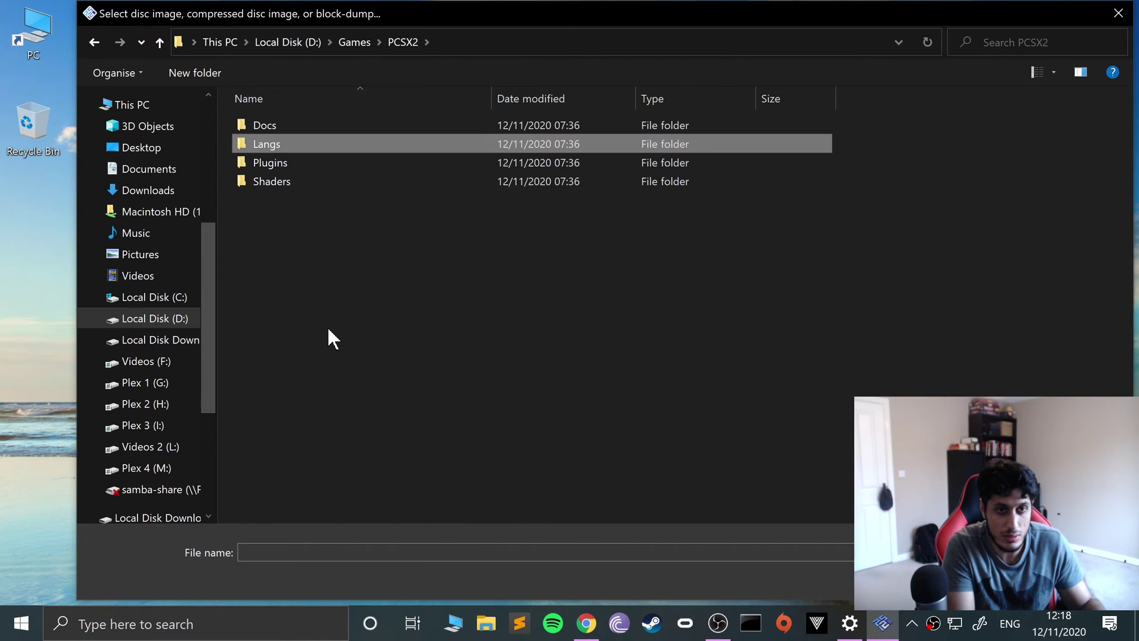
{"action": "key", "text": "BackSpace"}
{"action": "key", "text": "Down"}
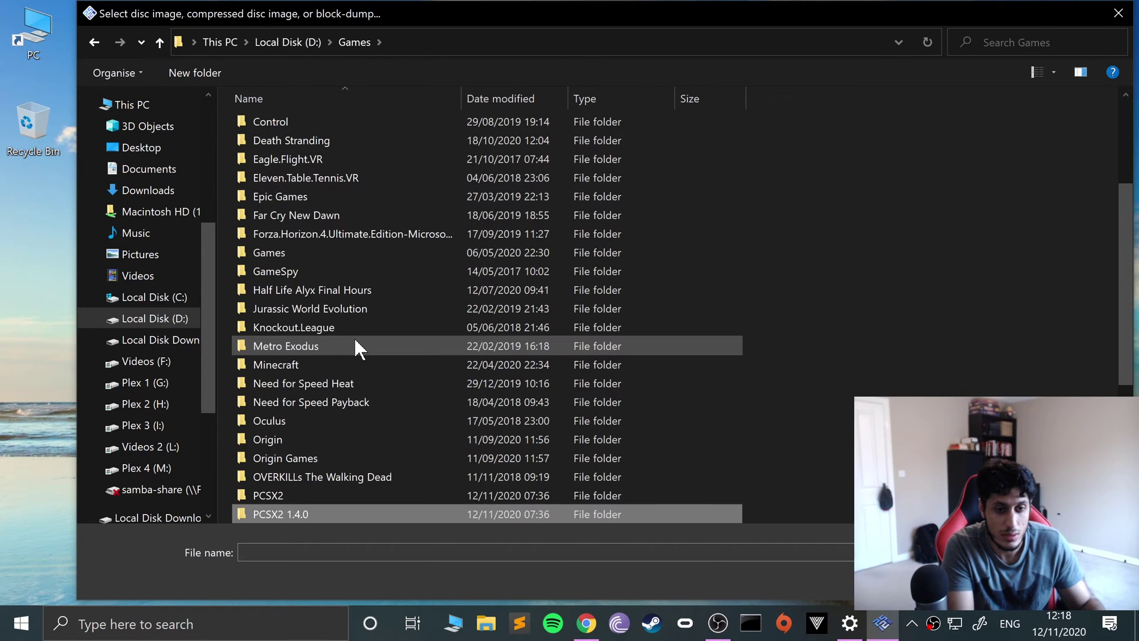
{"action": "key", "text": "Return"}
{"action": "key", "text": "Return"}
{"action": "key", "text": "Down"}
{"action": "key", "text": "Down"}
{"action": "key", "text": "Down"}
{"action": "key", "text": "Down"}
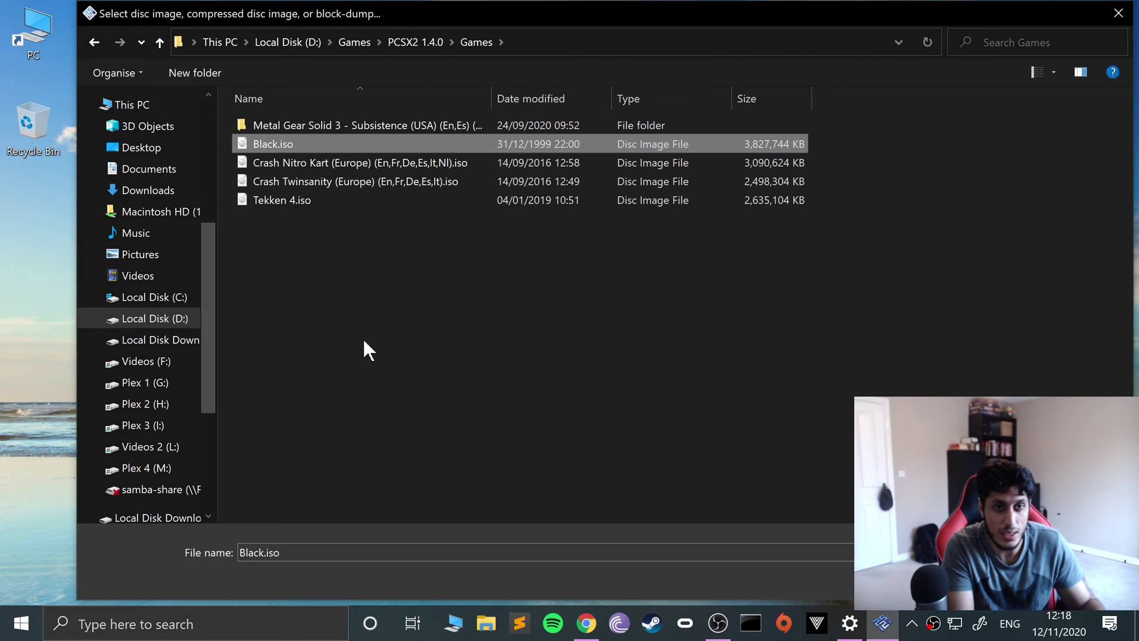
{"action": "key", "text": "Return"}
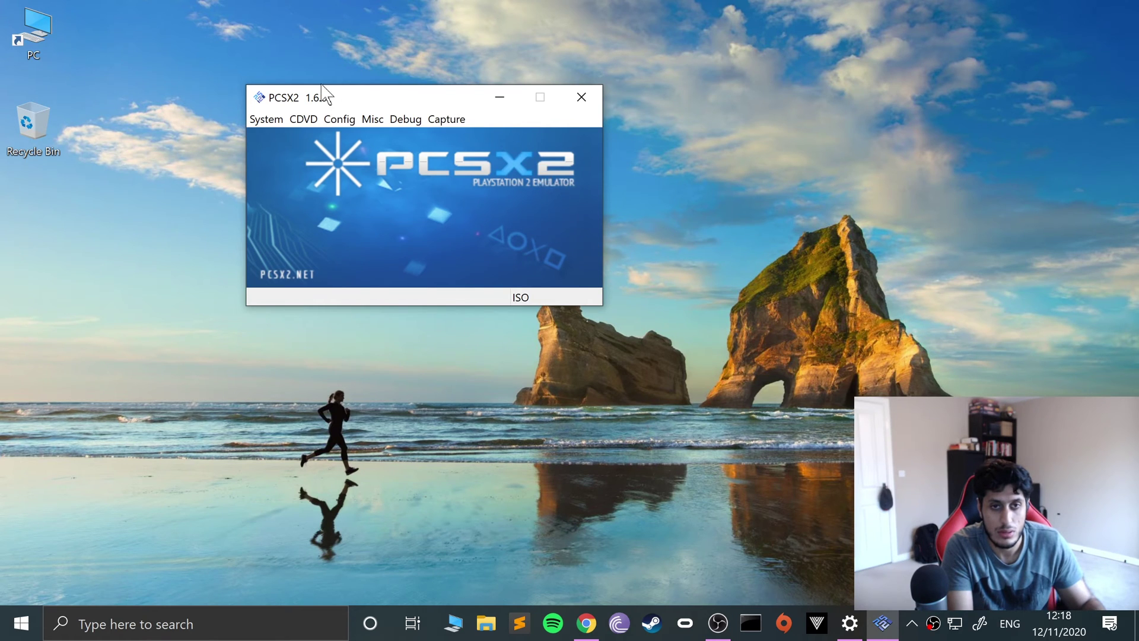
Move and maximise the game window, test moving through the difficulty levels, and set the game difficulty to Medium
{"action": "left_click_drag", "start_coordinate": [199, 106], "coordinate": [358, 89]}
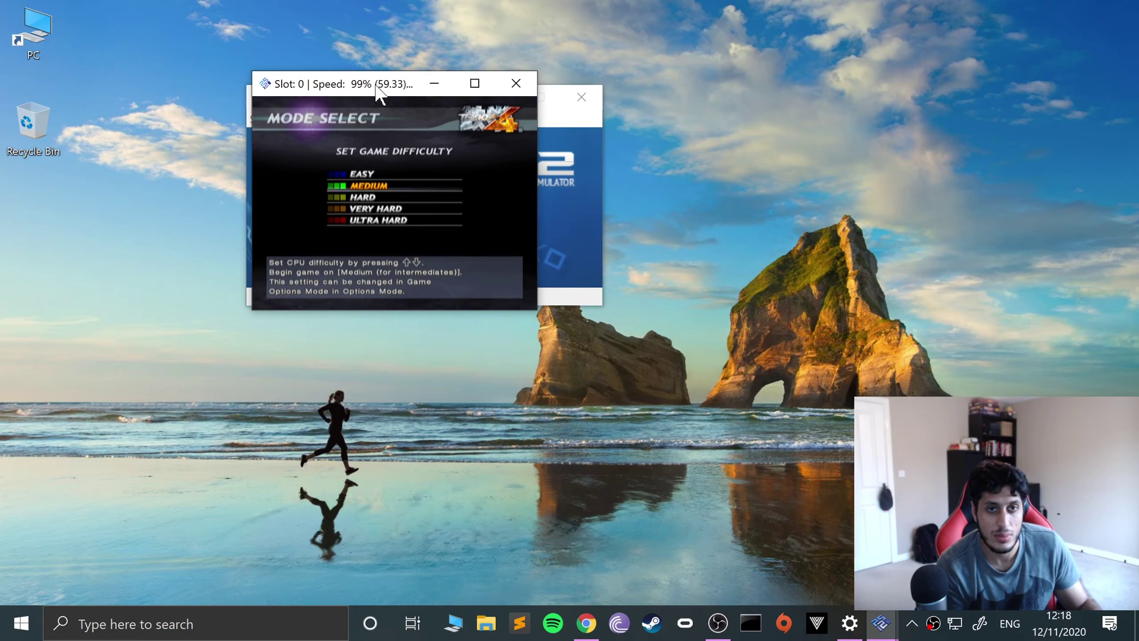
{"action": "left_click", "coordinate": [465, 86]}
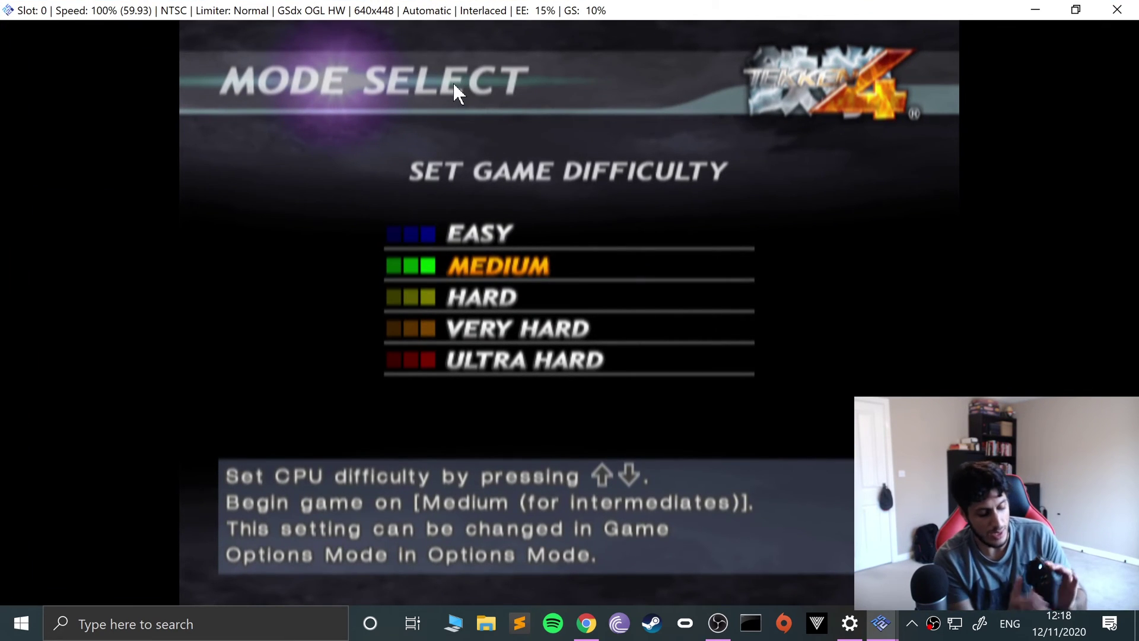
{"action": "key", "text": "Down"}
{"action": "key", "text": "Up"}
{"action": "key", "text": "Up"}
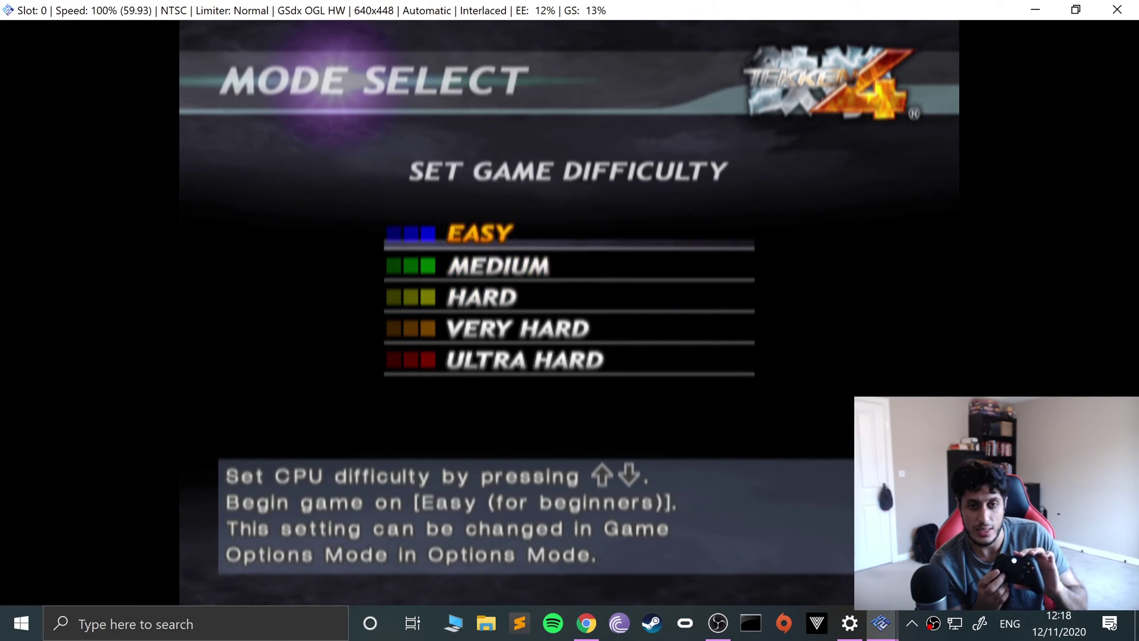
{"action": "key", "text": "Down"}
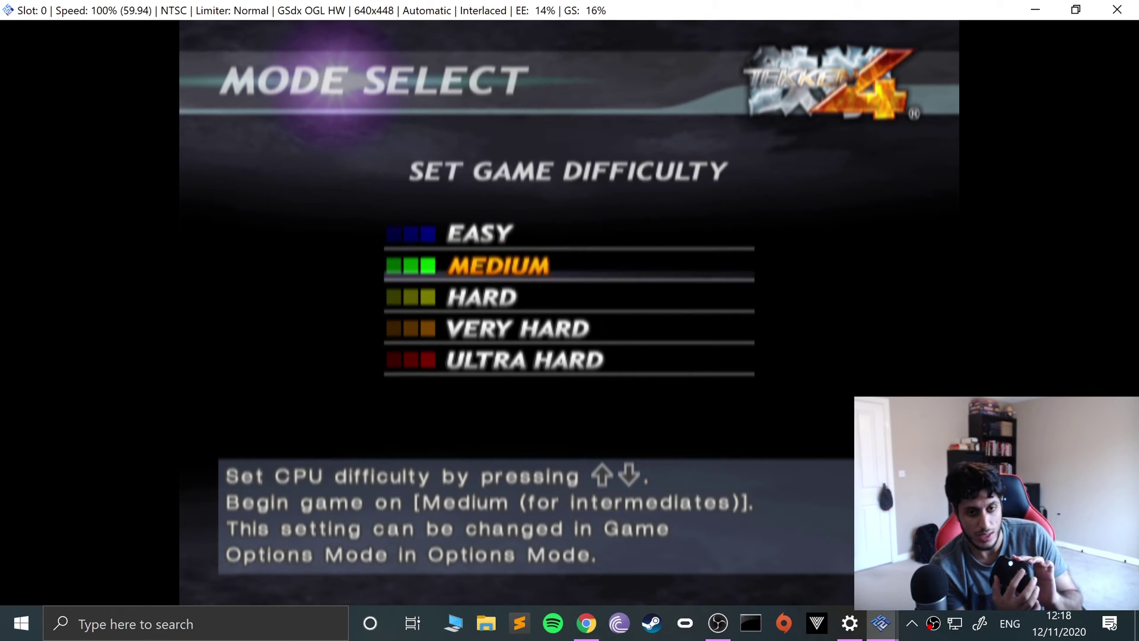
{"action": "key", "text": "Return"}
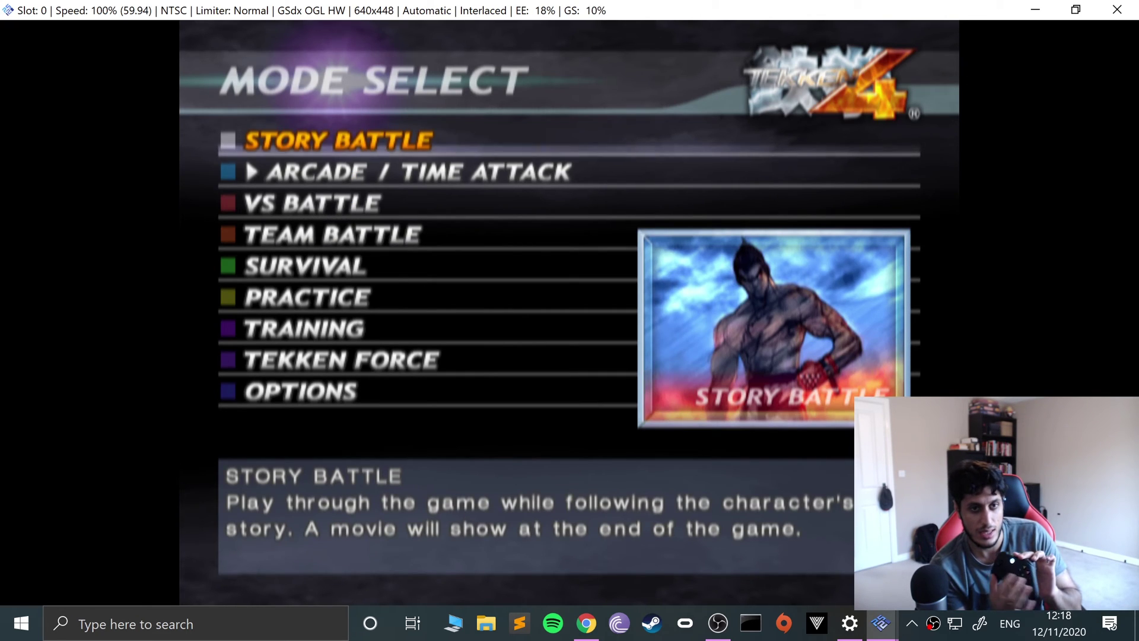
Start Arcade mode with Christie as the fighter to test the controls, and minimise the game window
{"action": "key", "text": "Down"}
{"action": "key", "text": "Return"}
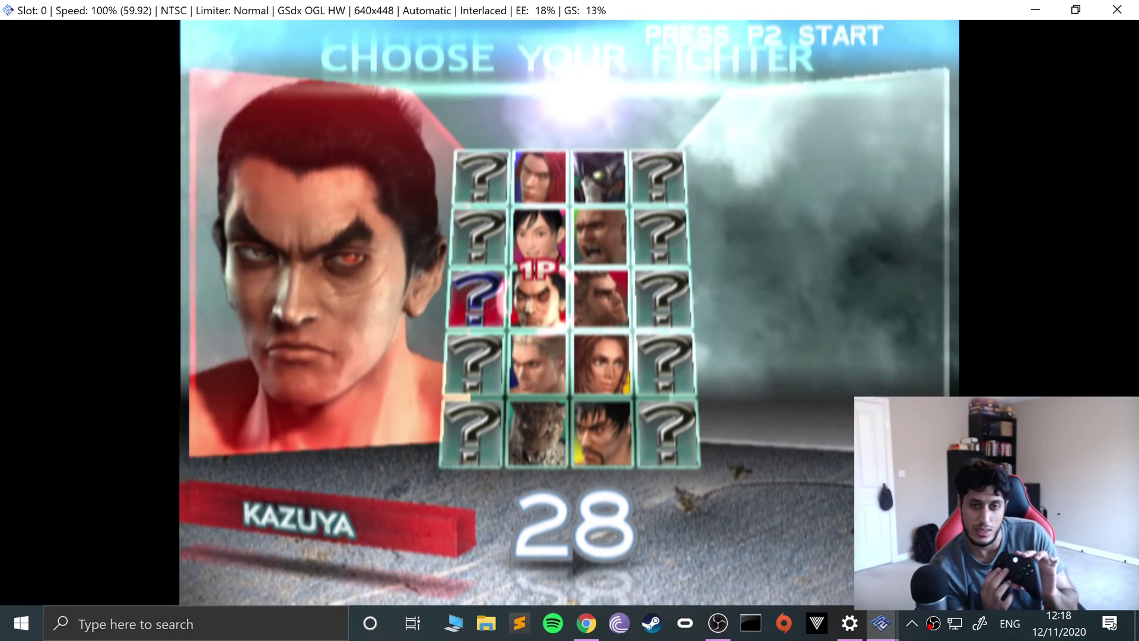
{"action": "key", "text": "Down"}
{"action": "key", "text": "Right"}
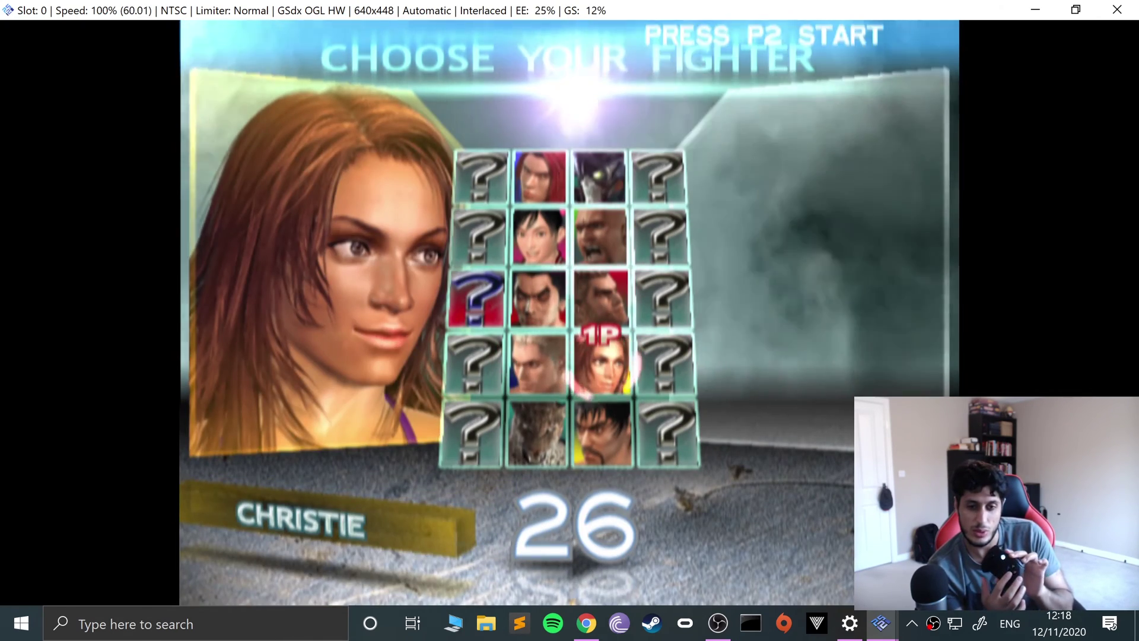
{"action": "key", "text": "Return"}
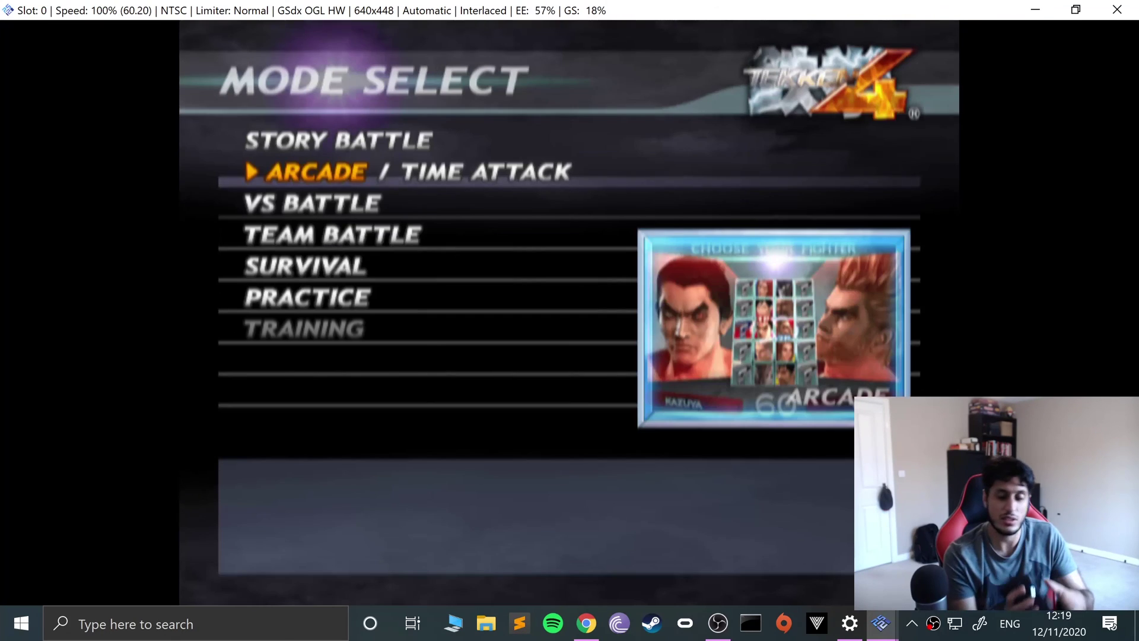
{"action": "left_click", "coordinate": [1037, 10]}
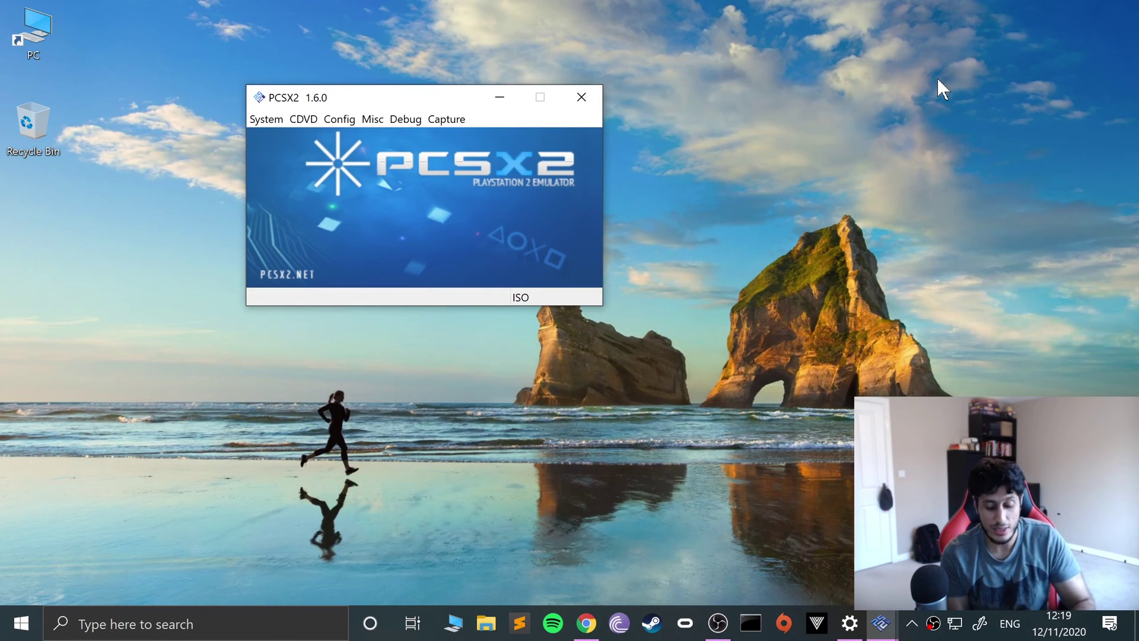